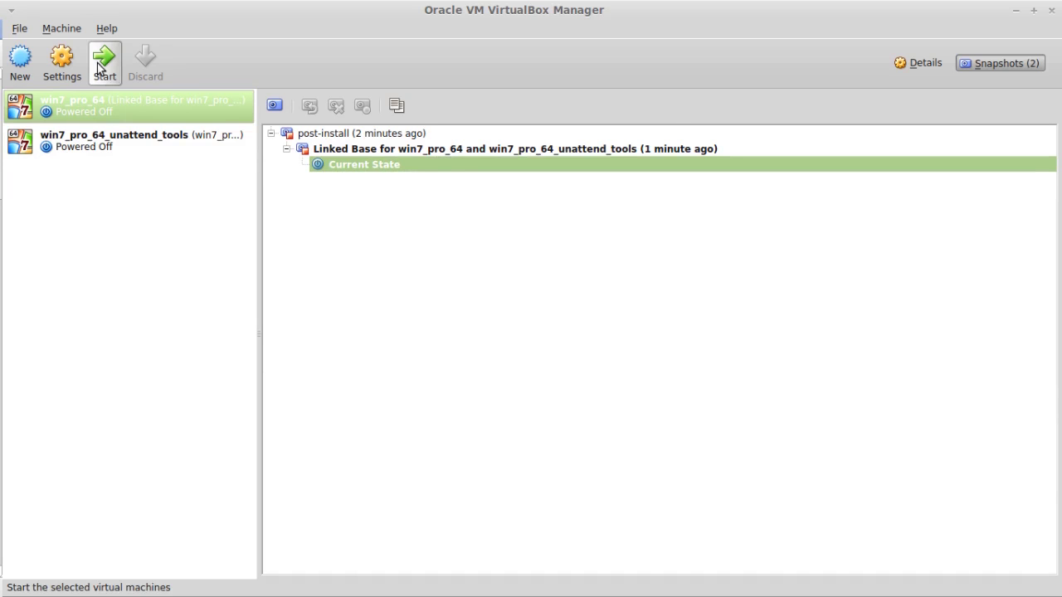
Start the win7_pro_64 virtual machine and search the web for "utorrent" in its Firefox browser.
left_click(97, 63)
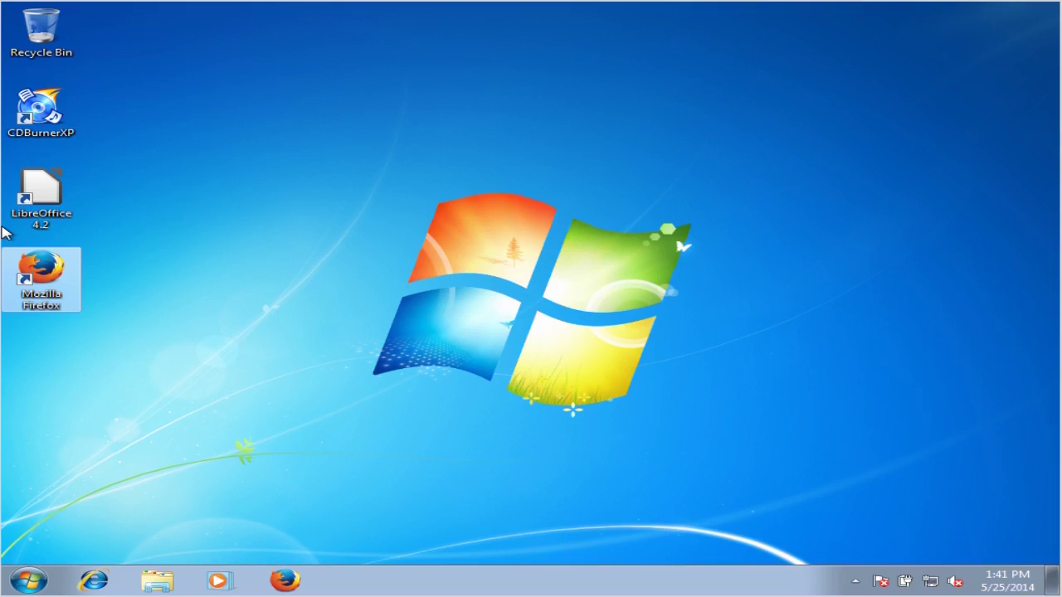
double_click(42, 273)
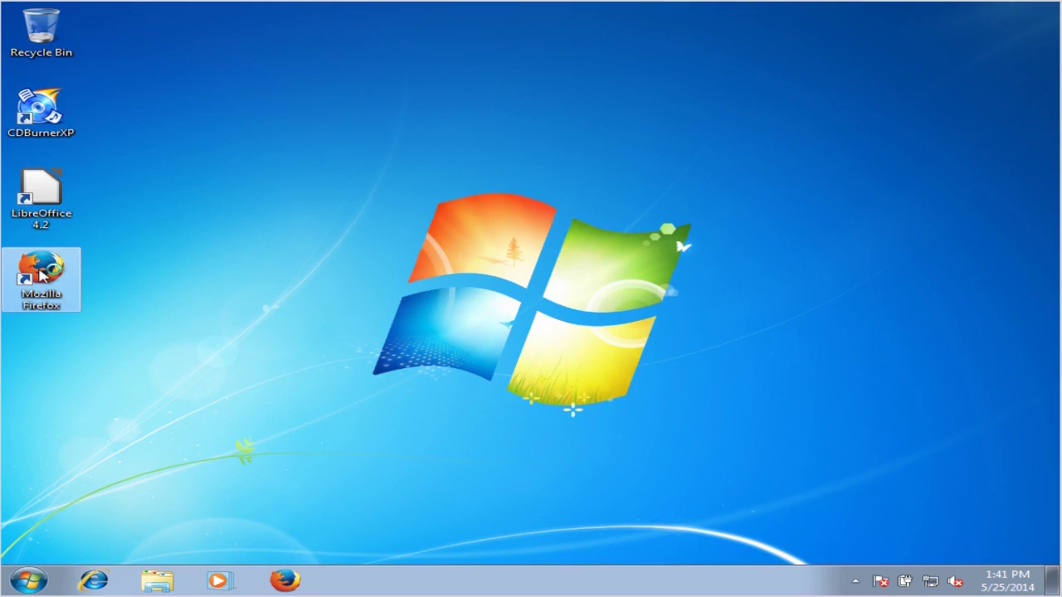
type("utorrent")
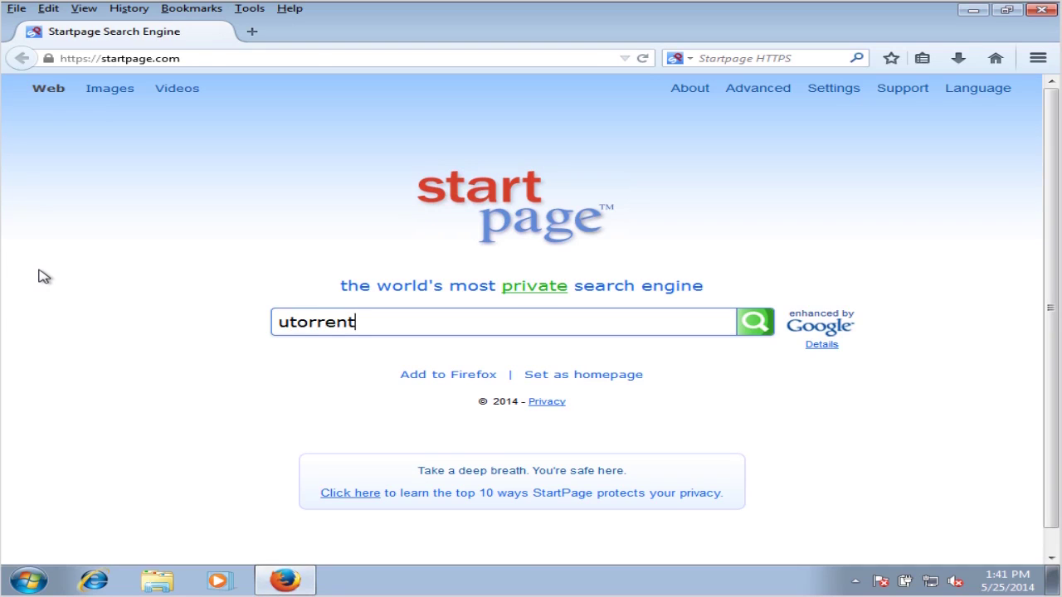
key("Return")
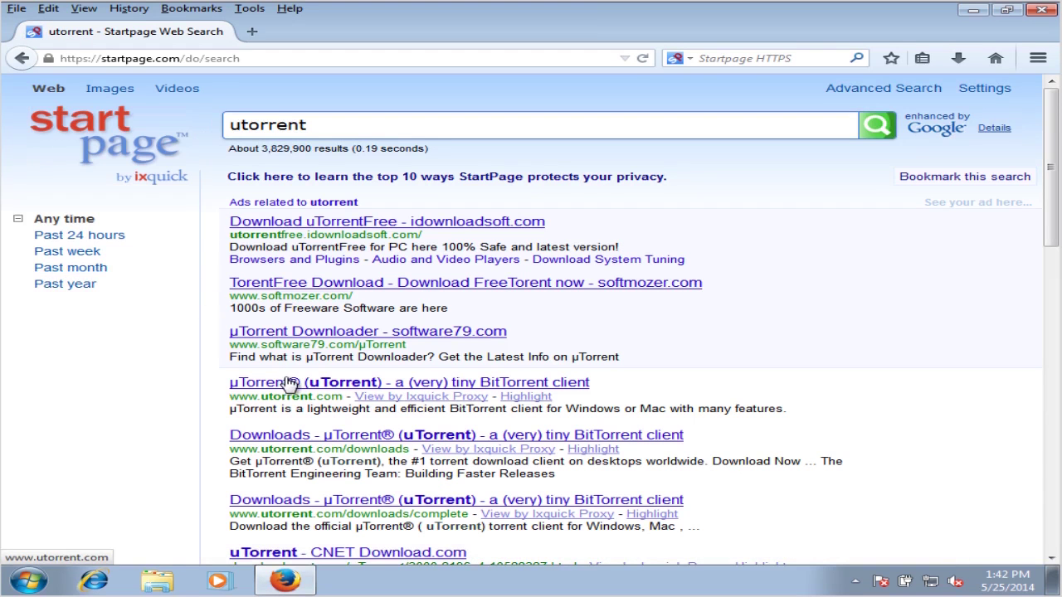
Download the µTorrent Stable 3.4.2 installer for Windows from the official utorrent.com downloads page.
left_click(292, 437)
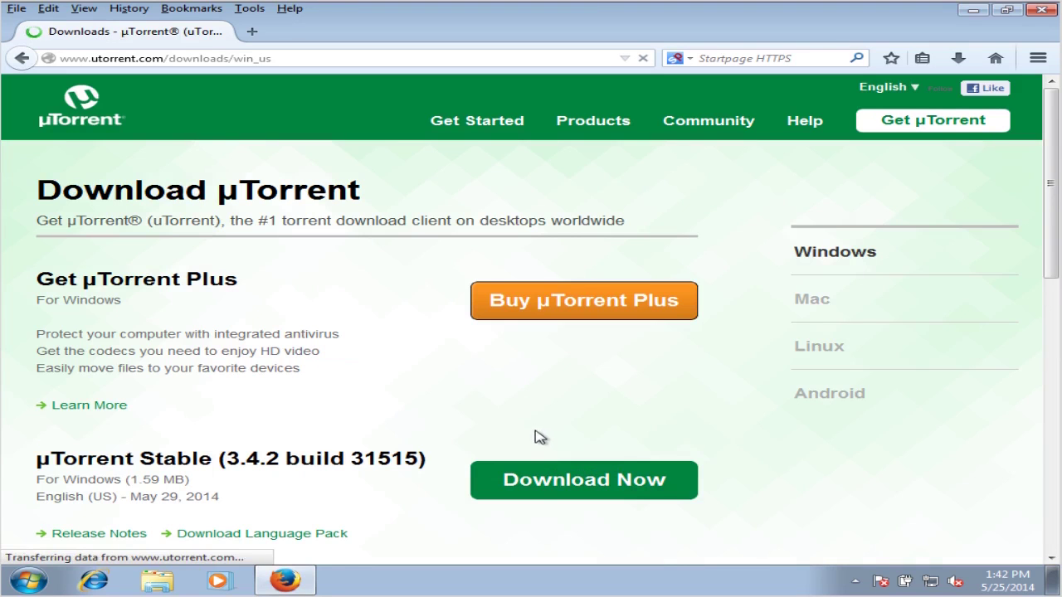
left_click(560, 479)
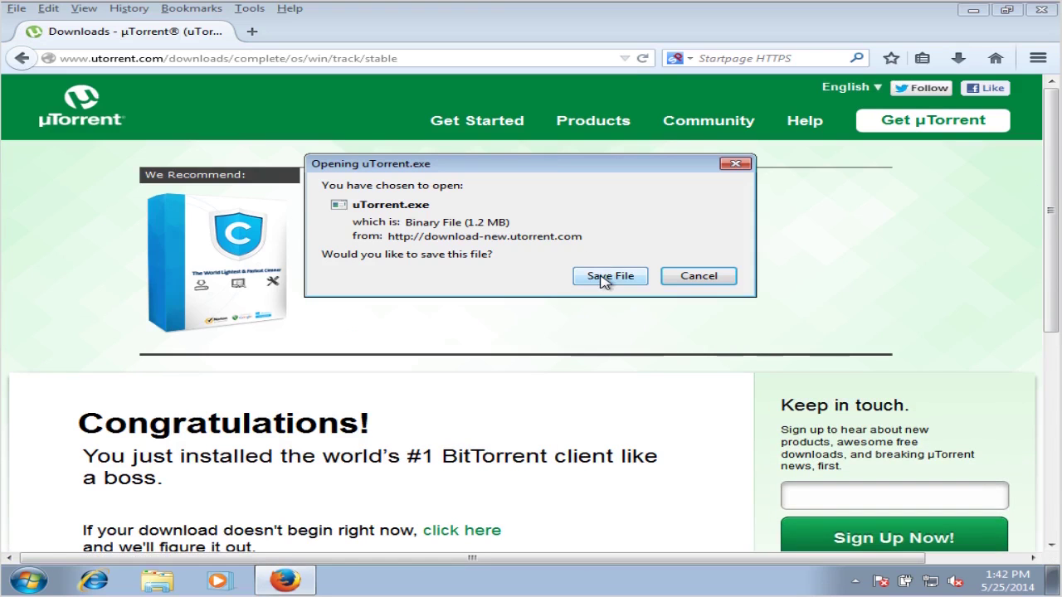
left_click(605, 279)
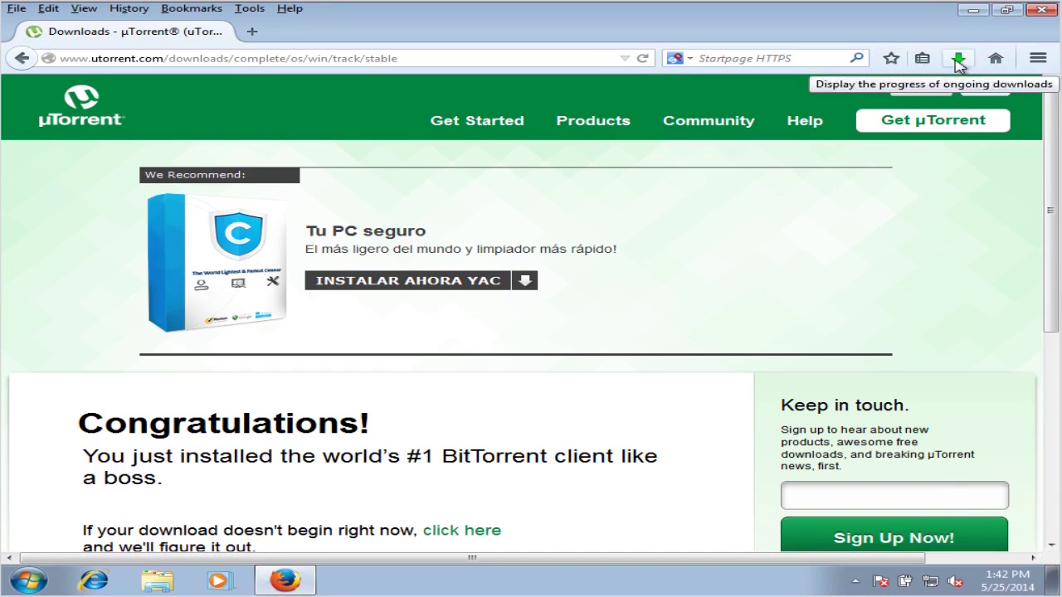
Run the downloaded uTorrent.exe, allowing it past the security warning with the browser minimized.
left_click(959, 58)
left_click(842, 96)
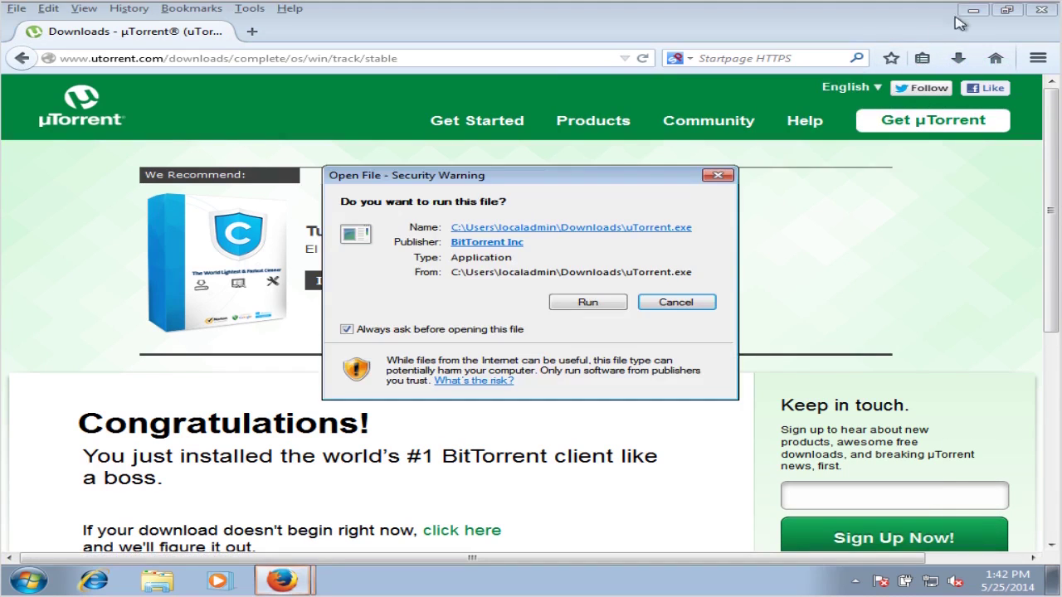
left_click(970, 12)
left_click(577, 305)
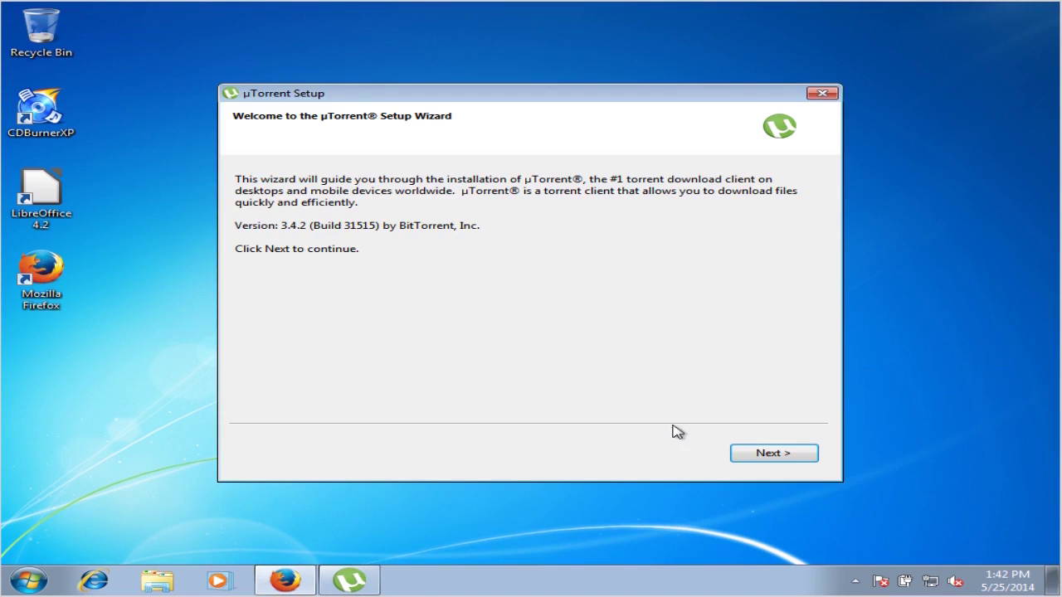
Go through the welcome and scam warning pages of the µTorrent setup and accept the license agreement.
left_click(739, 454)
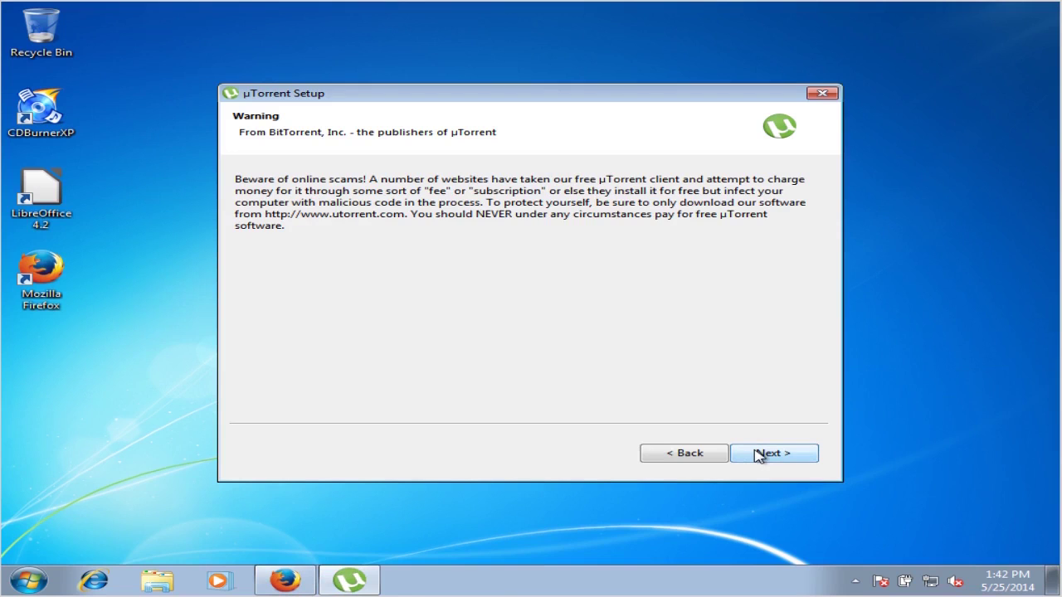
left_click(756, 457)
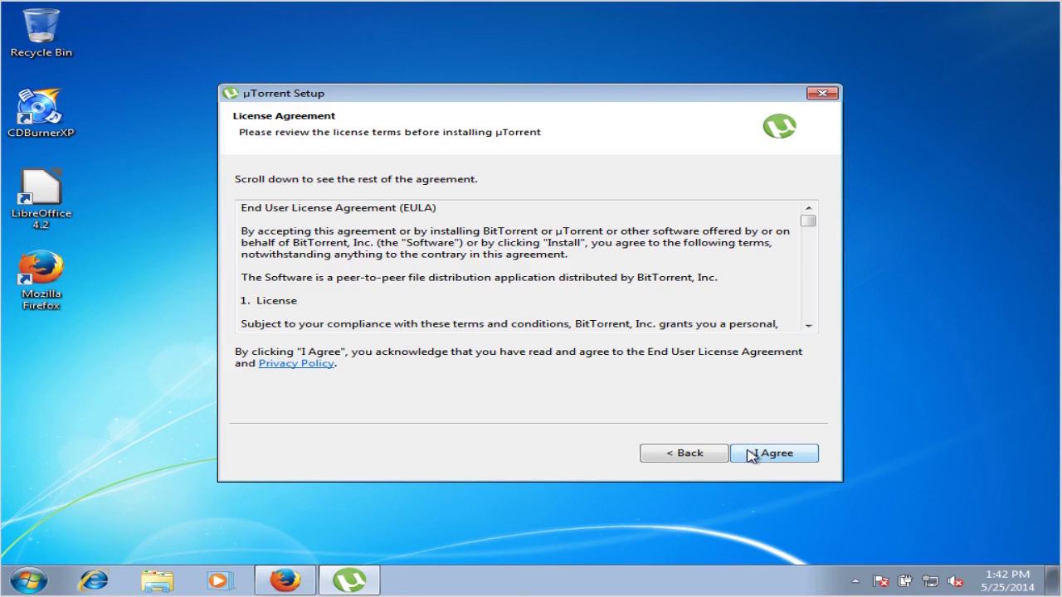
left_click(764, 458)
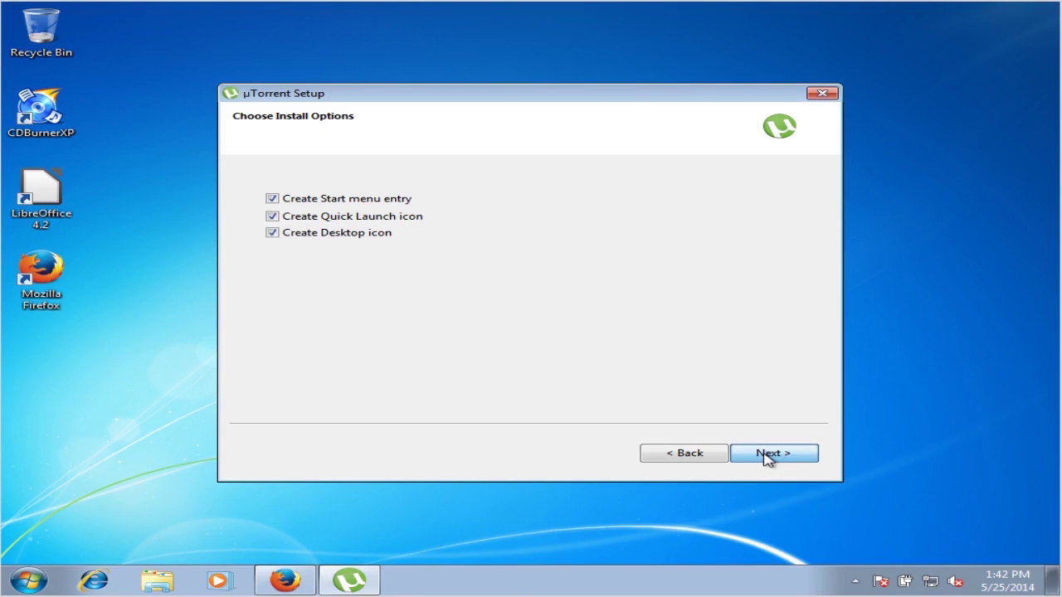
Disable the Quick Launch icon, desktop icon and start-with-Windows options in the µTorrent setup, keeping the firewall exception.
left_click(349, 213)
left_click(346, 235)
left_click(786, 456)
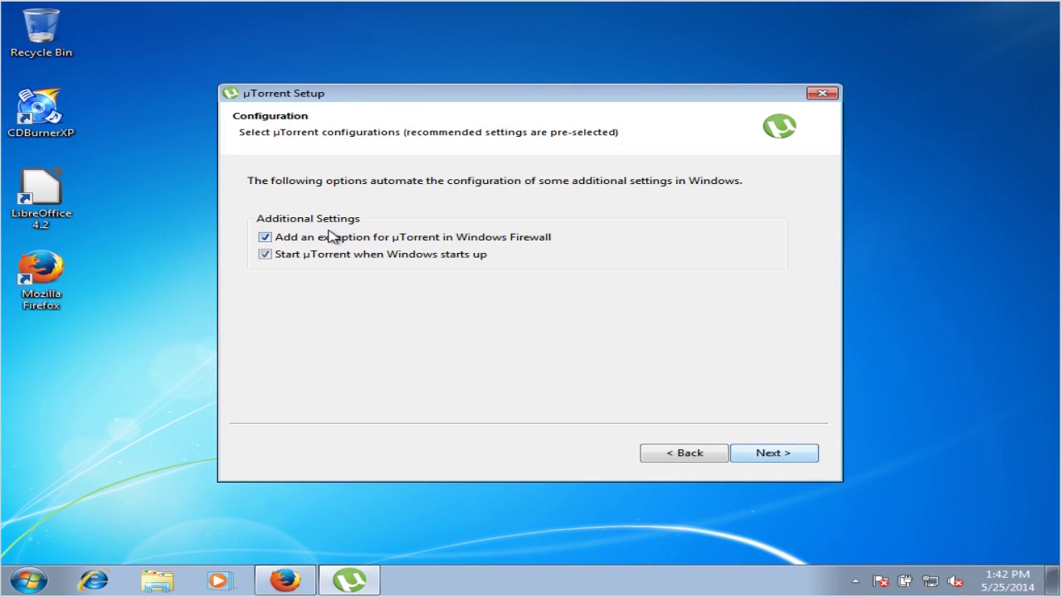
left_click(292, 260)
left_click(789, 454)
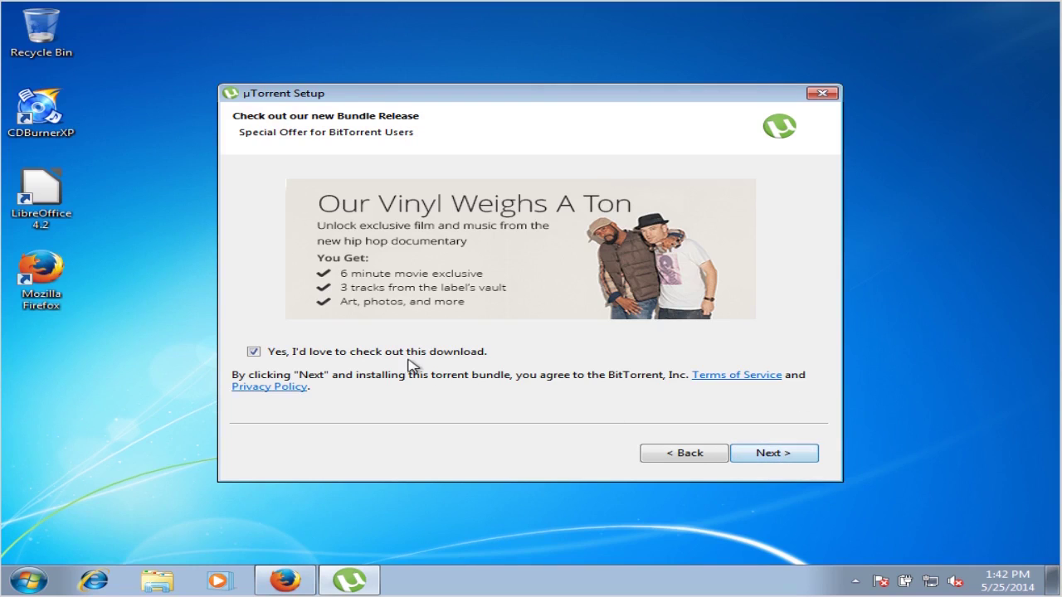
Opt out of the bundle download, decline the MediaCaster by Ask offer with both Ask options cleared, and close the µTorrent window.
left_click(253, 352)
left_click(776, 455)
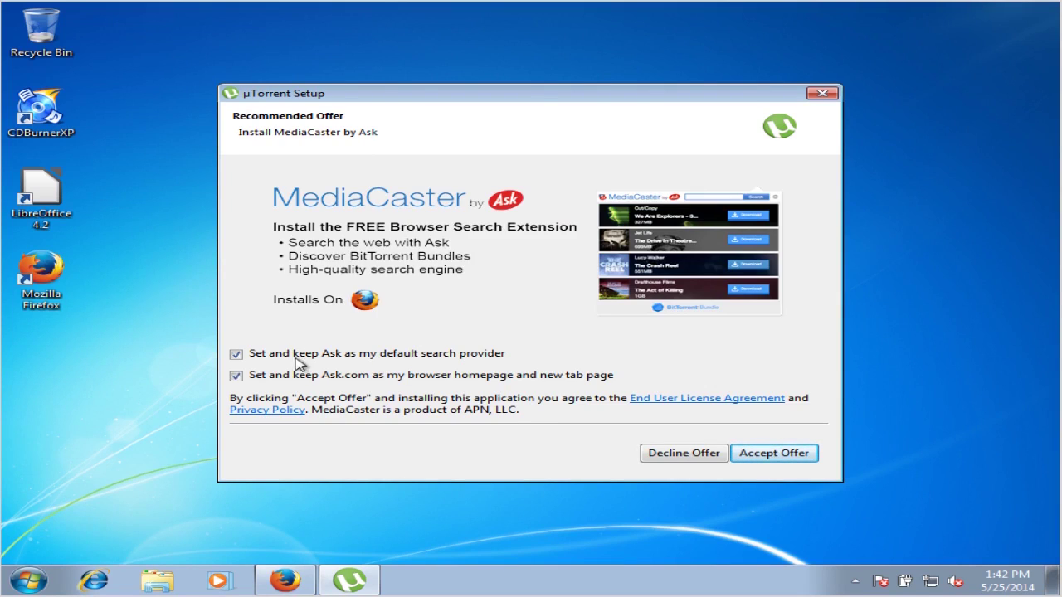
left_click(237, 354)
left_click(236, 376)
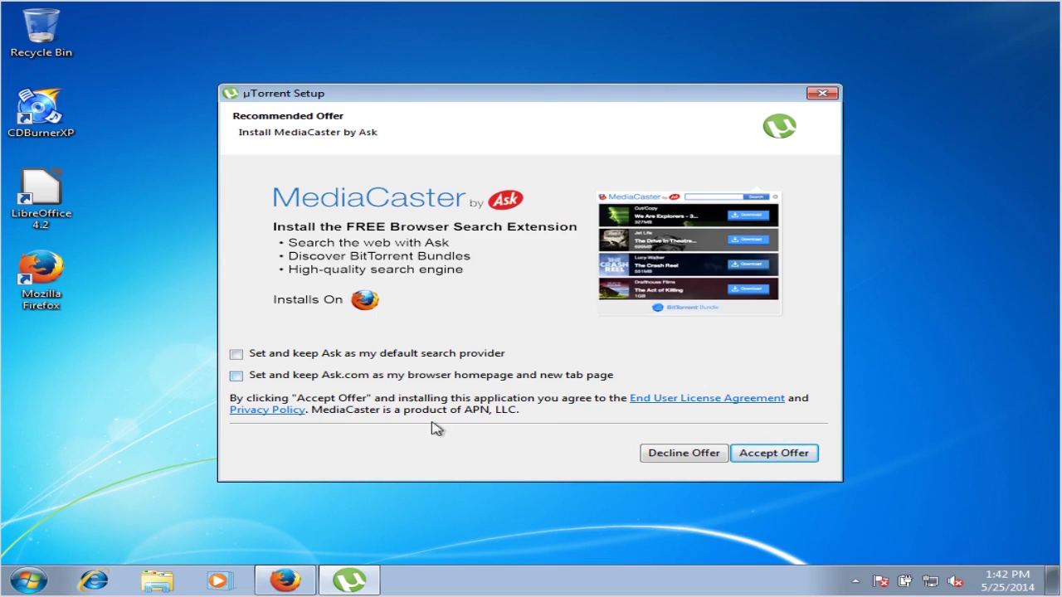
left_click(702, 458)
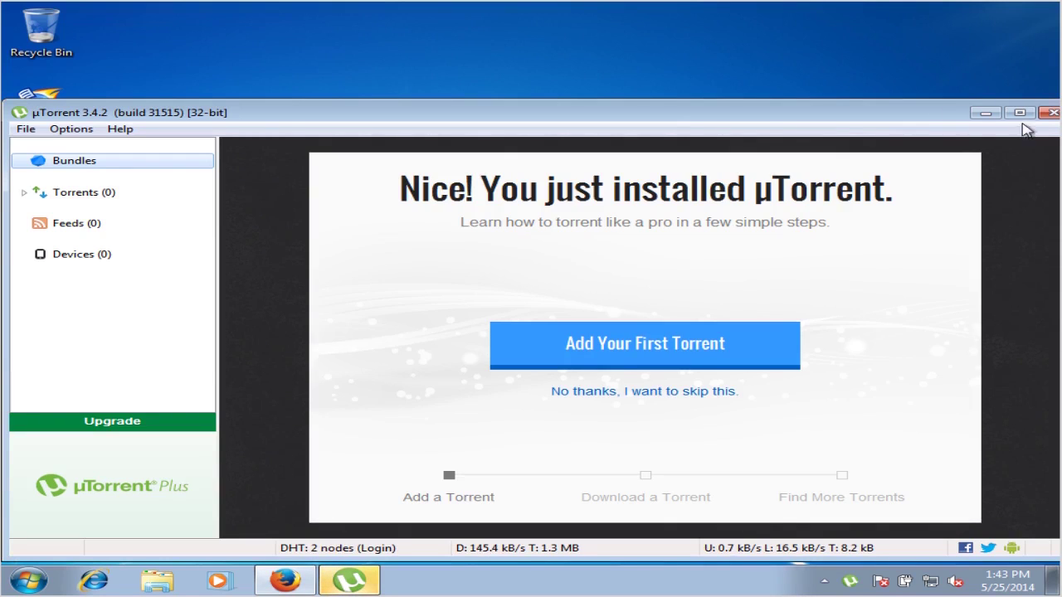
left_click(1051, 113)
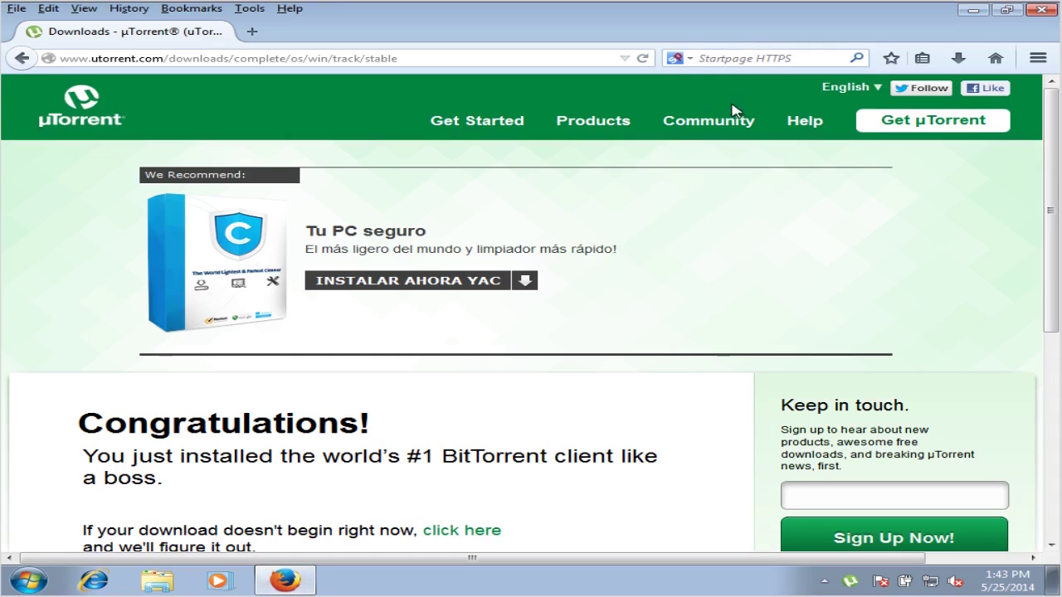
Search the web for "driverpacks" and open the latest DriverPacks list from the DriverPacks.net downloads page.
left_click(754, 58)
type("driverpacks")
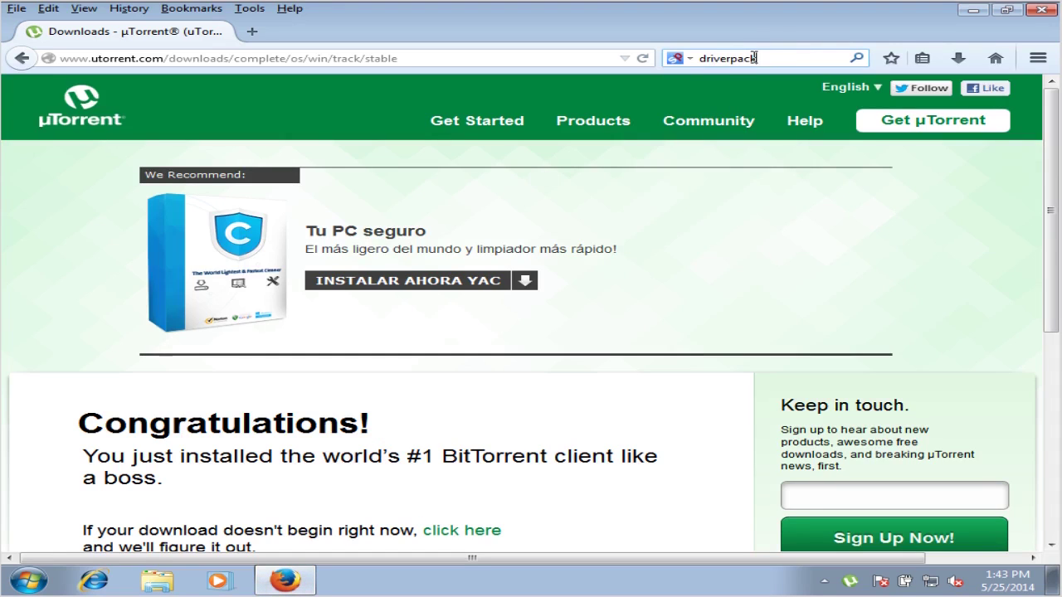
key("Return")
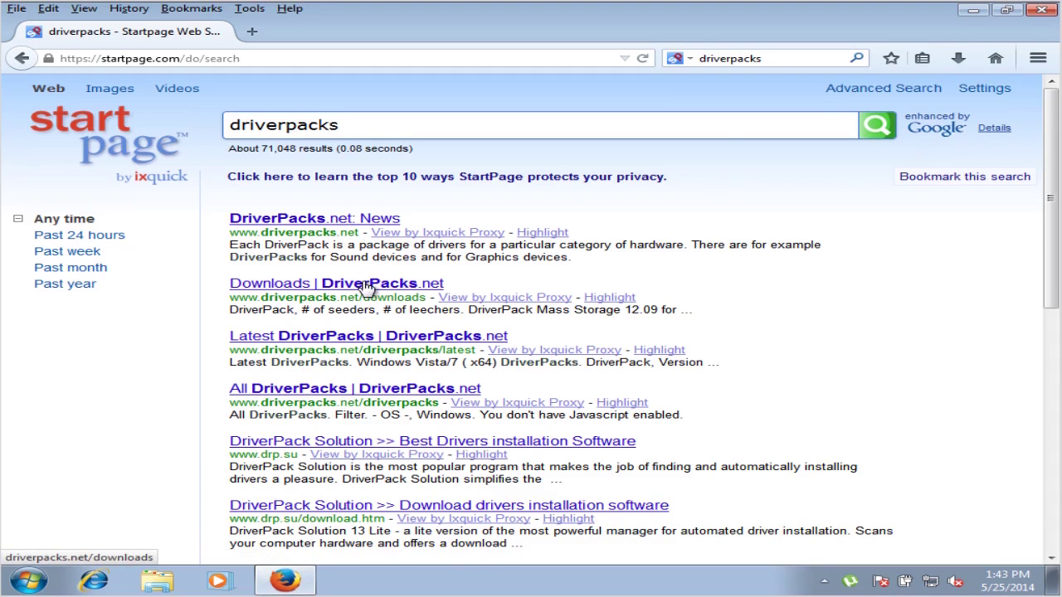
left_click(367, 286)
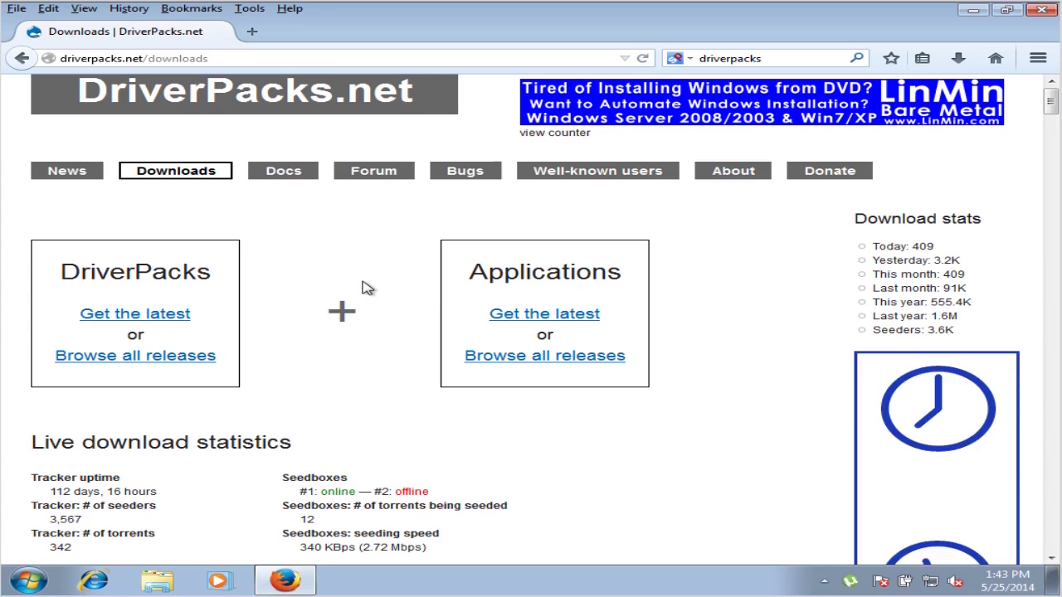
left_click(154, 316)
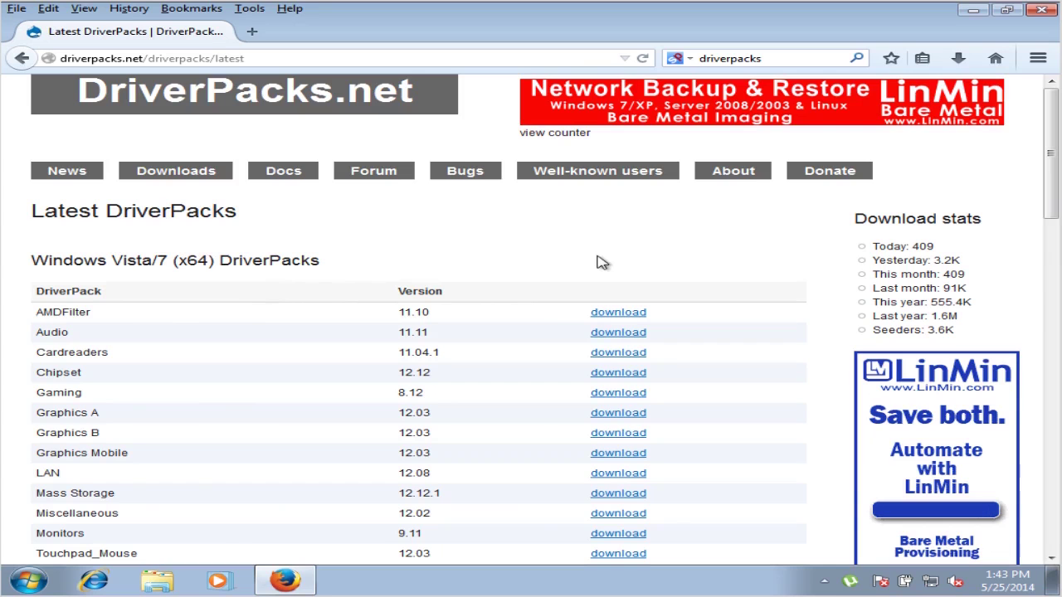
Open the Windows Vista/7 (x64) download pages for Chipset, LAN, Mass Storage and WLAN in separate tabs.
left_click_drag(1053, 193, 1056, 226)
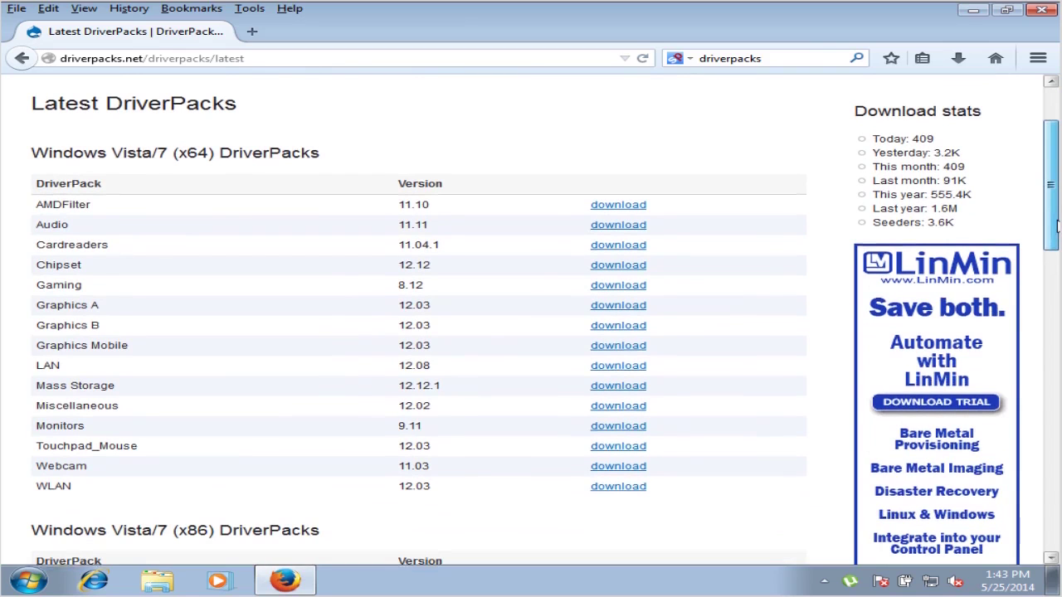
left_click_drag(1055, 226, 1055, 227)
left_click(593, 243)
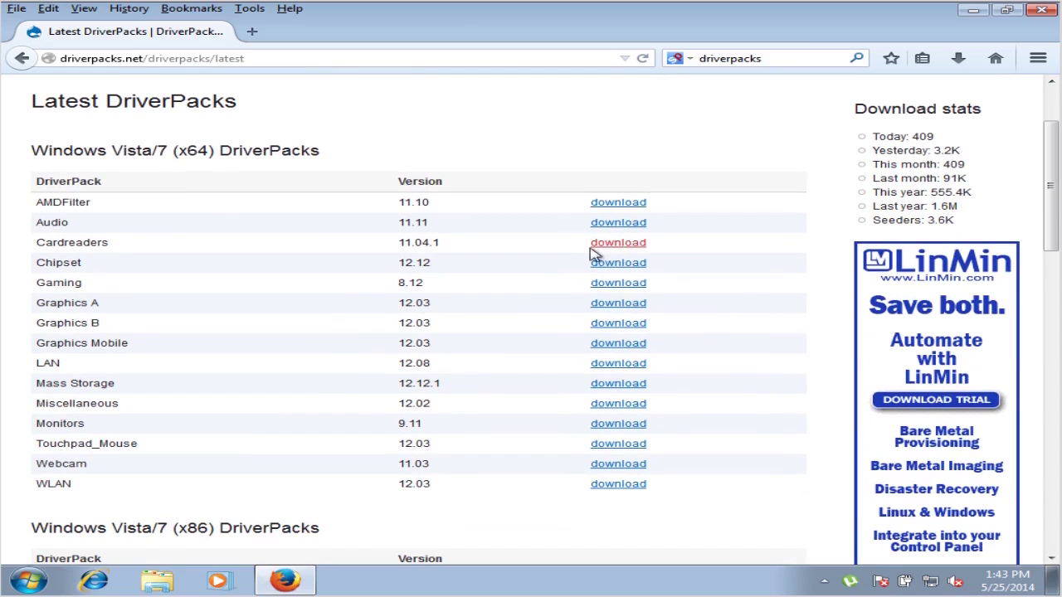
left_click(615, 267)
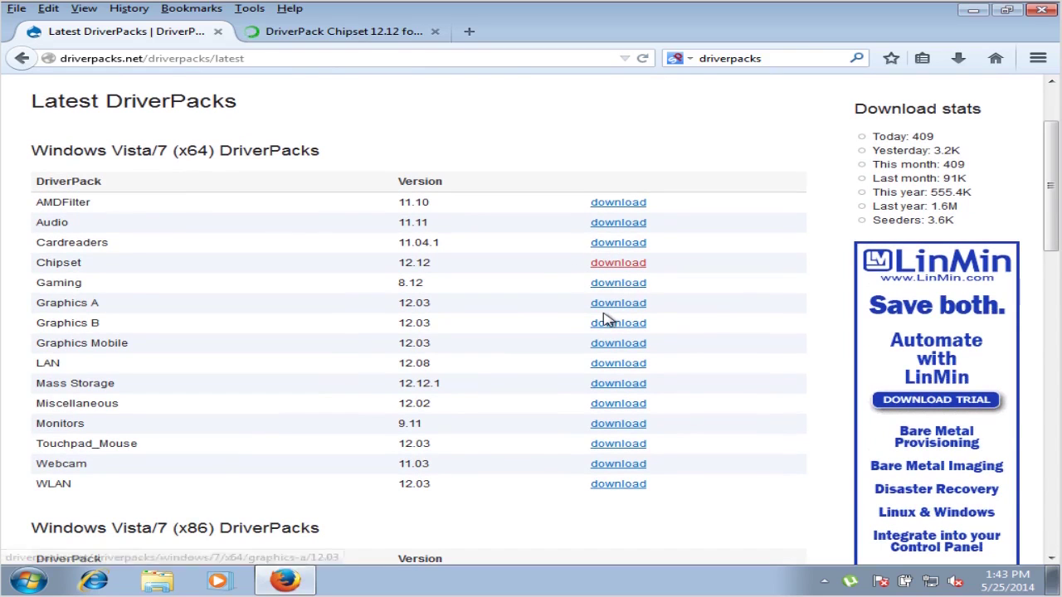
left_click(611, 365)
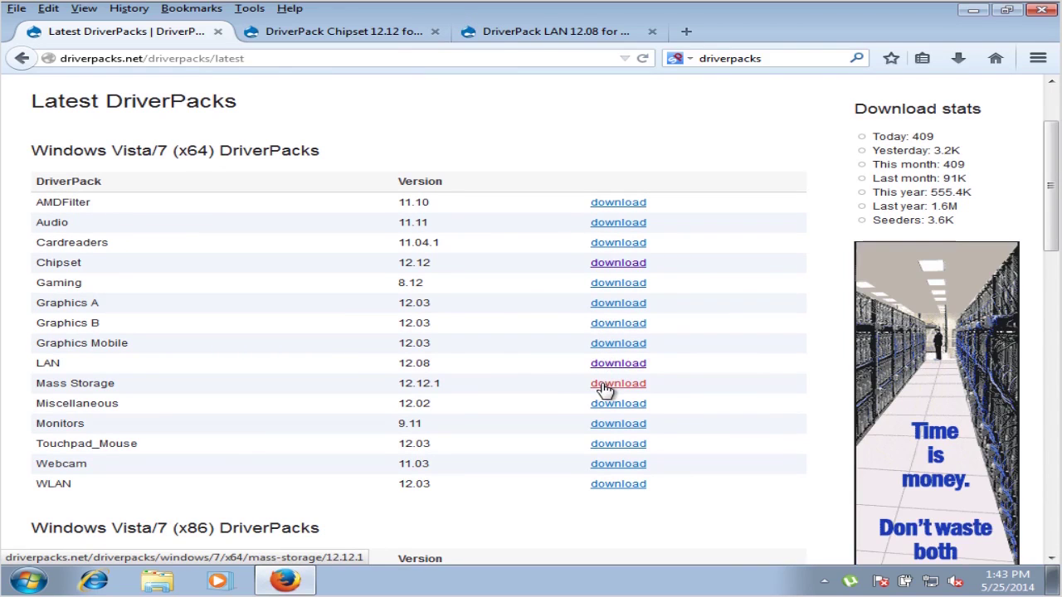
left_click(606, 385)
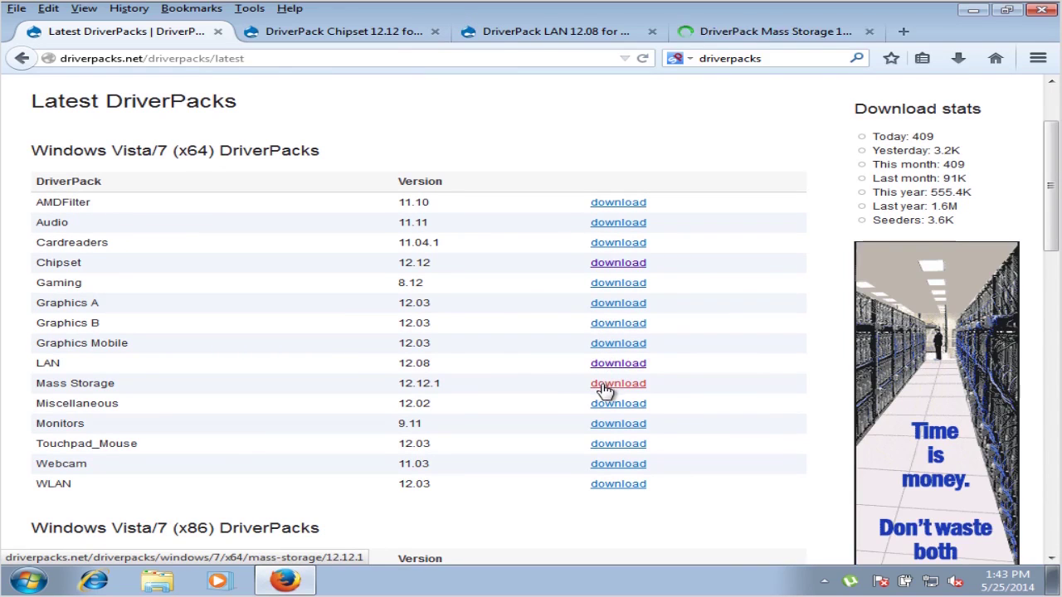
left_click(611, 486)
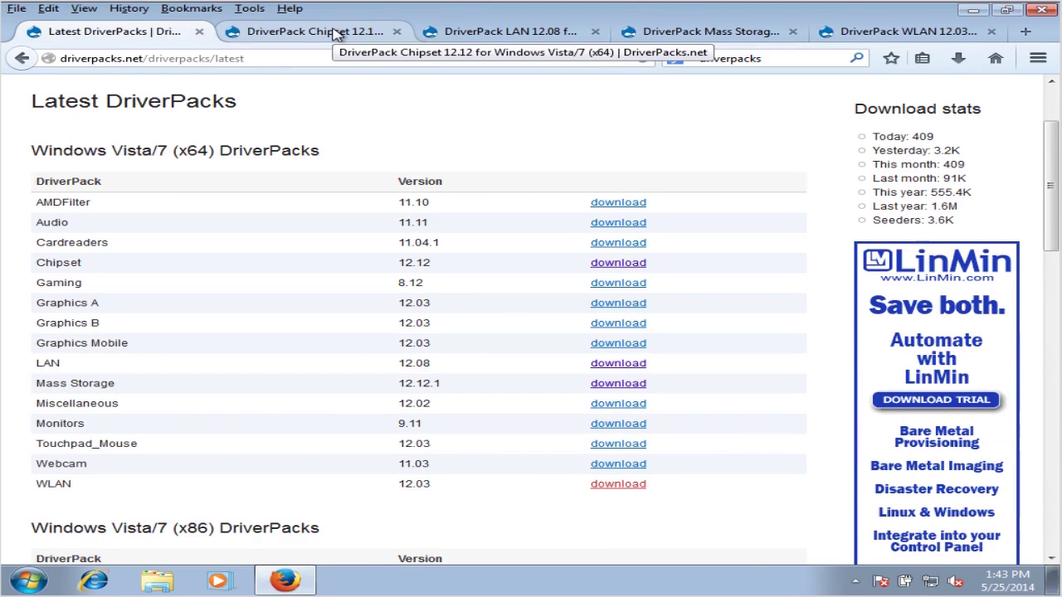
Download the Chipset 12.12 DriverPack torrent from its page and open it with µTorrent.
left_click(336, 31)
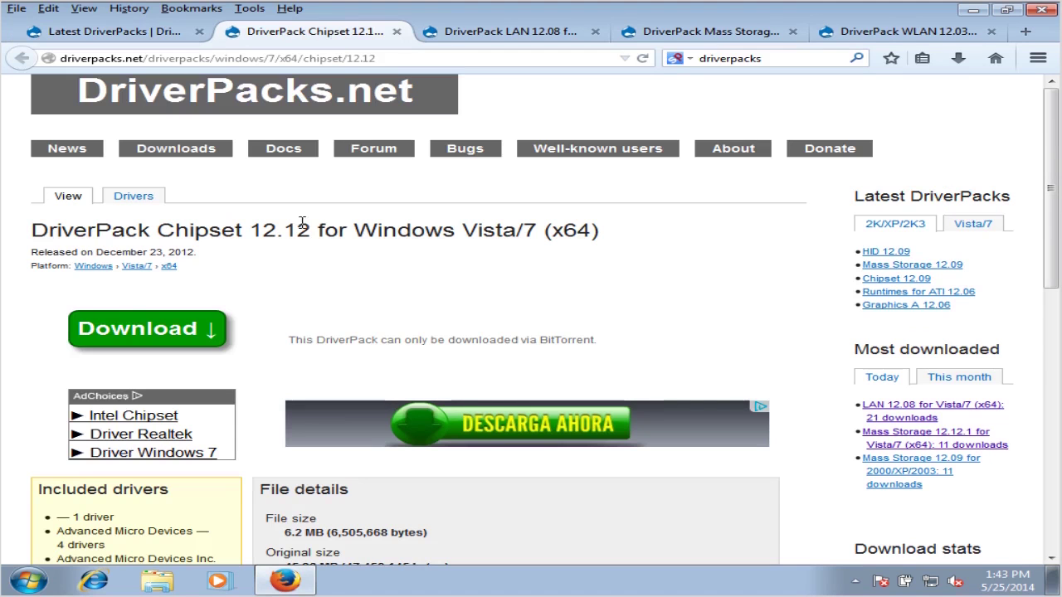
left_click(164, 332)
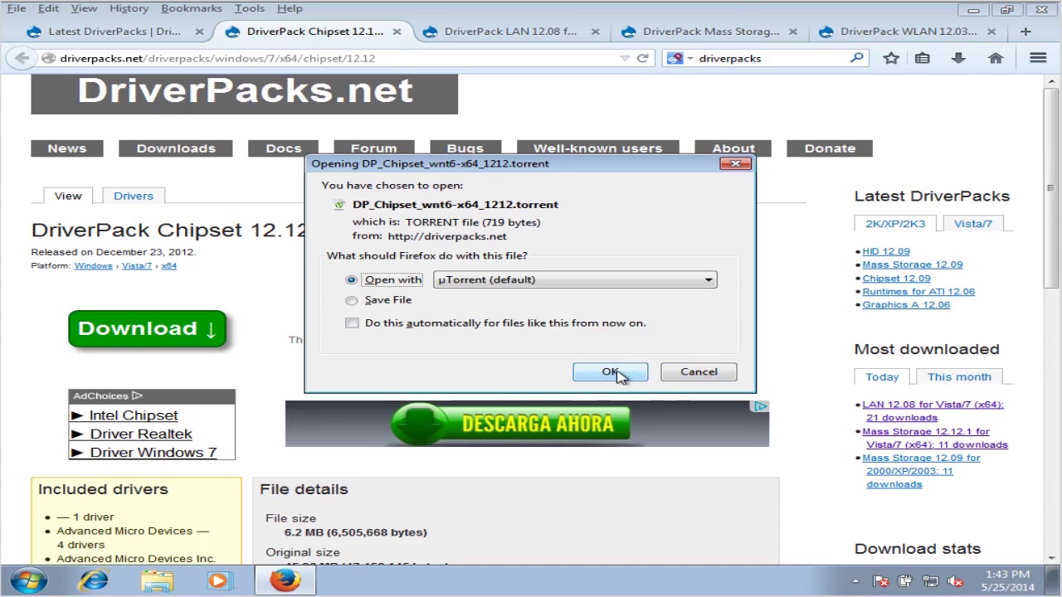
left_click(610, 372)
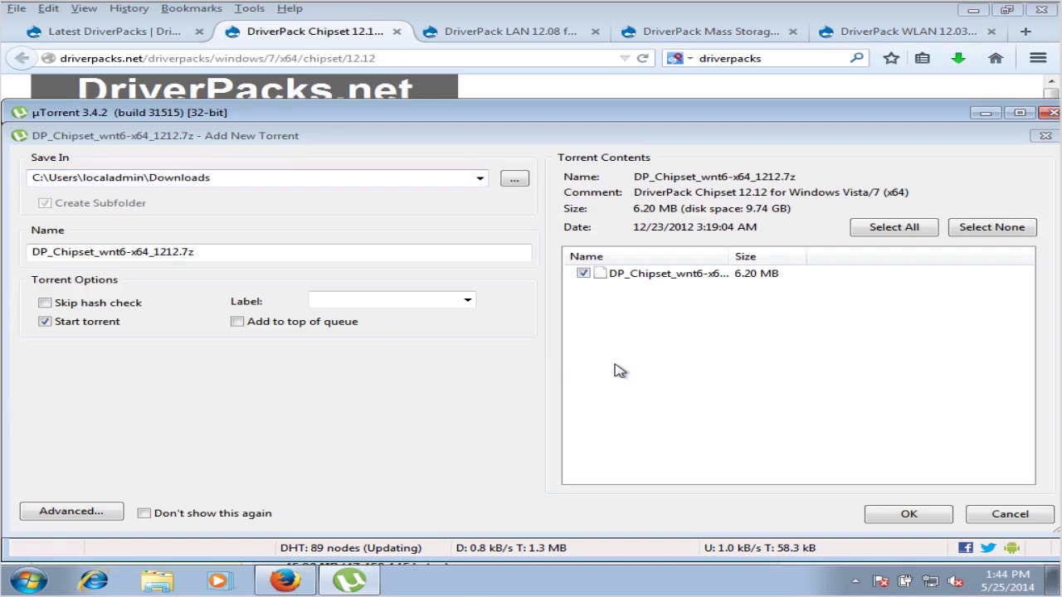
Add the Chipset torrent with a Driverpacks subfolder of Downloads as its save location, and close the Chipset page in the browser.
left_click(216, 178)
type("\\")
type("Driv")
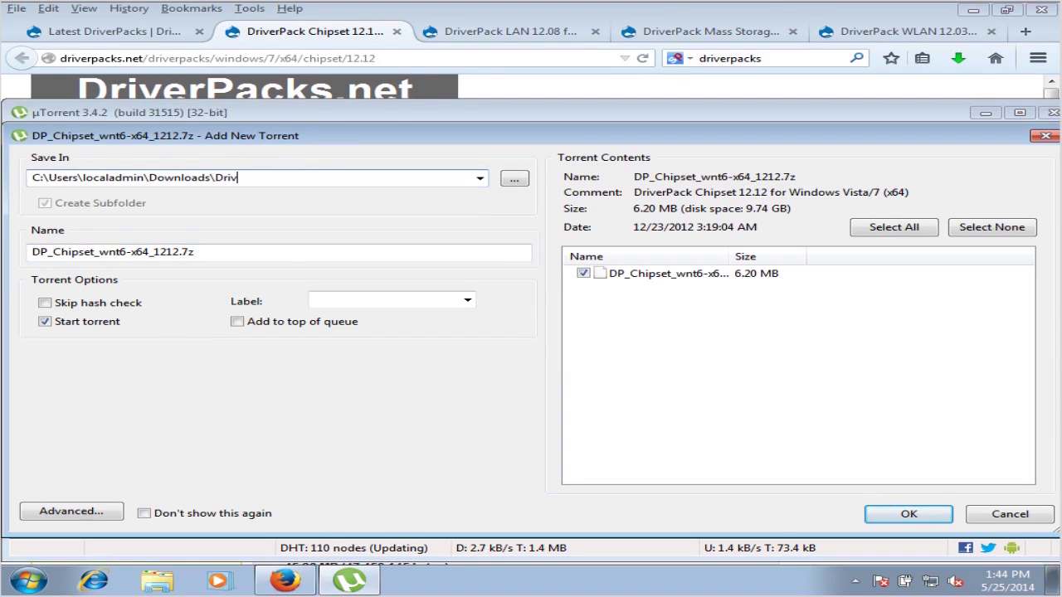
type("erpacks")
left_click(910, 514)
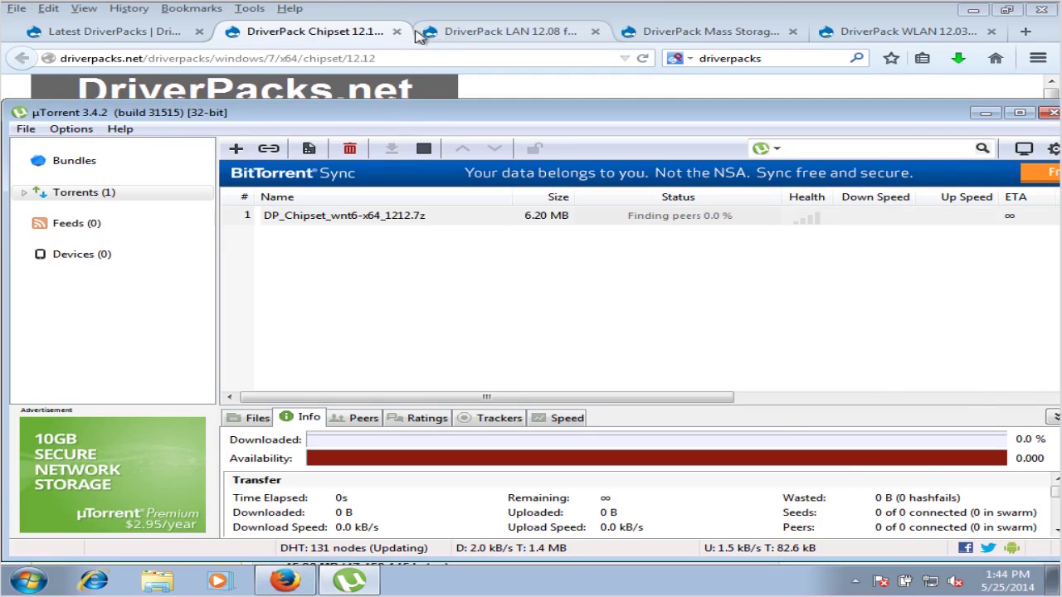
left_click(335, 33)
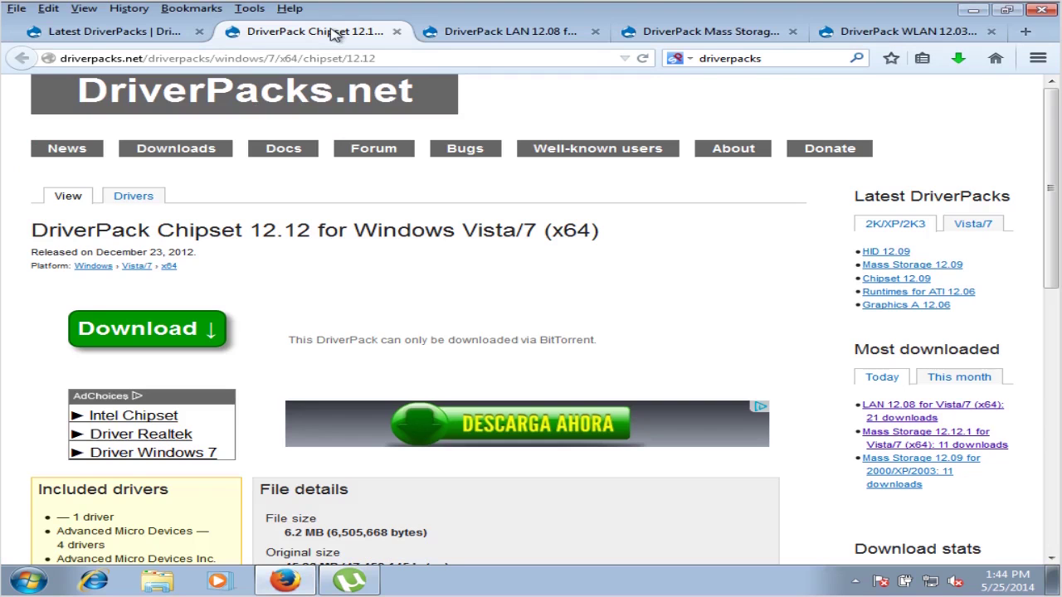
left_click(397, 32)
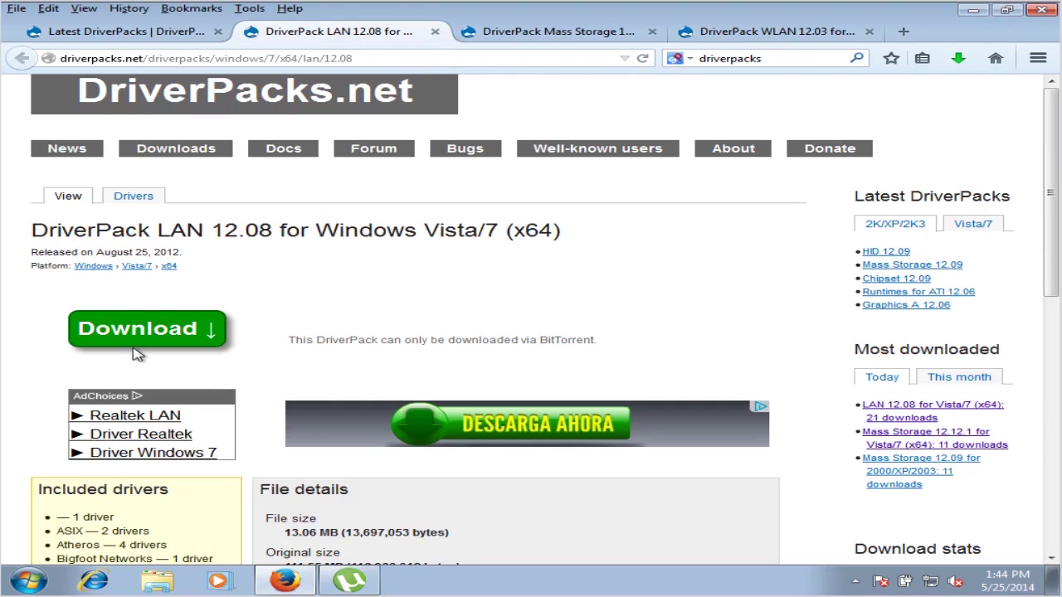
Download the LAN 12.08 DriverPack torrent through µTorrent into Downloads\Driverpacks, and close the LAN page in the browser.
left_click(137, 332)
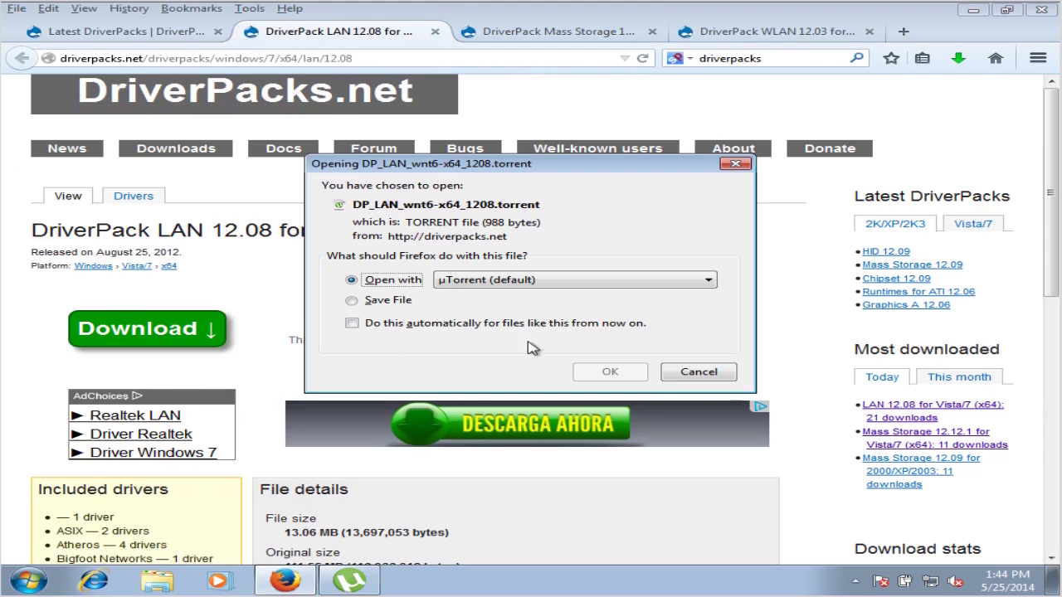
left_click(614, 372)
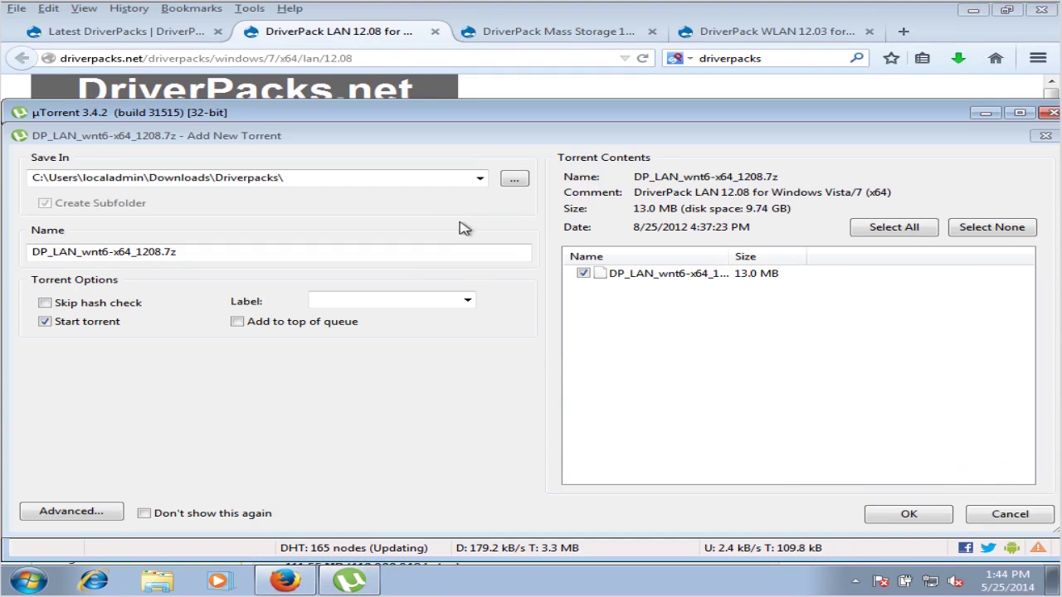
left_click(910, 514)
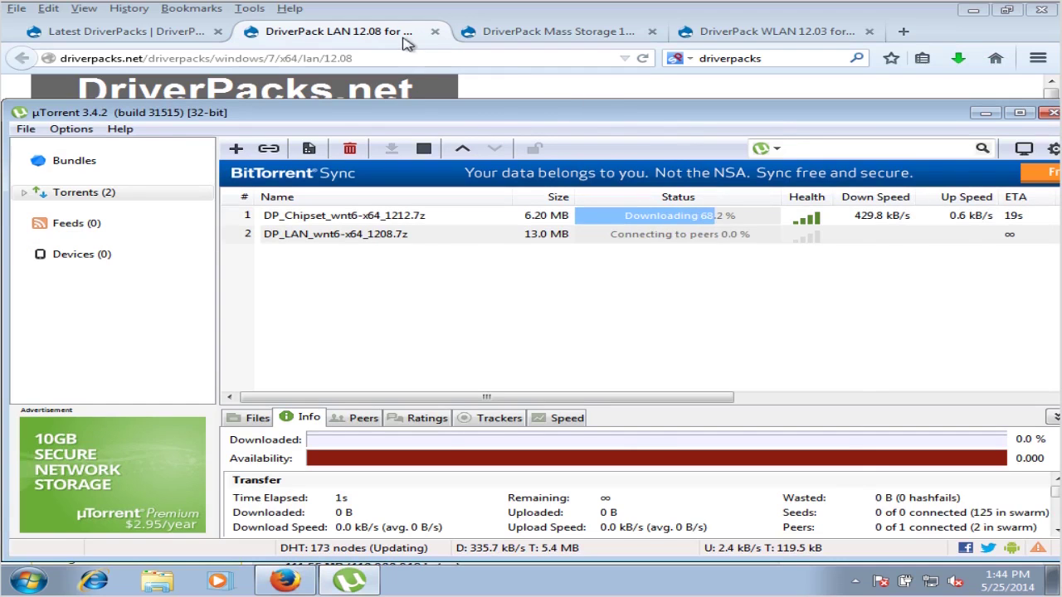
left_click(405, 35)
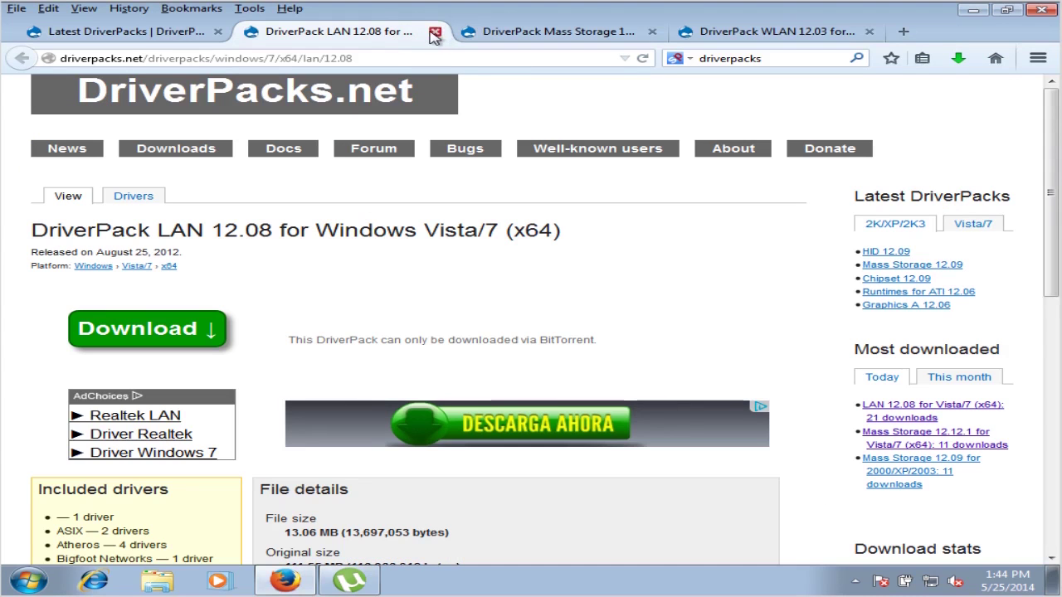
left_click(435, 31)
Download the Mass Storage 12.12.1 DriverPack torrent through µTorrent into Downloads\Driverpacks, and close its browser page.
left_click(194, 336)
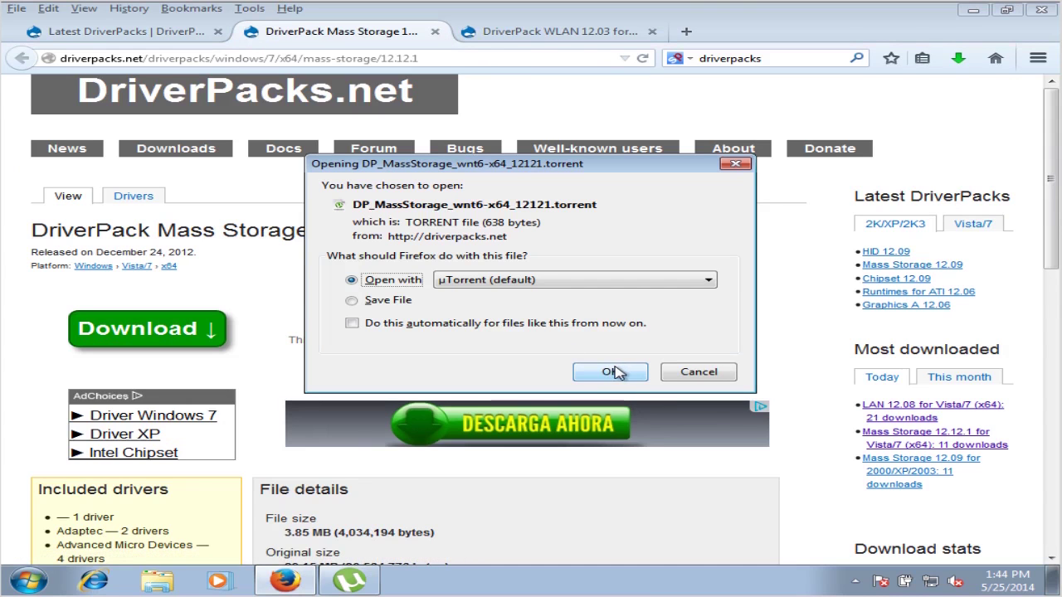
left_click(615, 371)
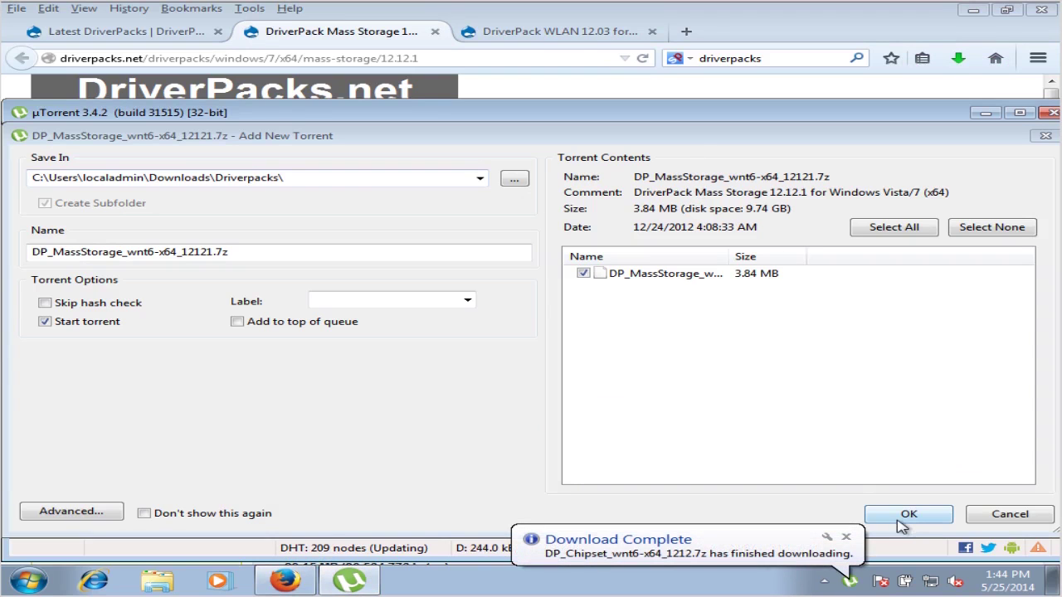
left_click(909, 515)
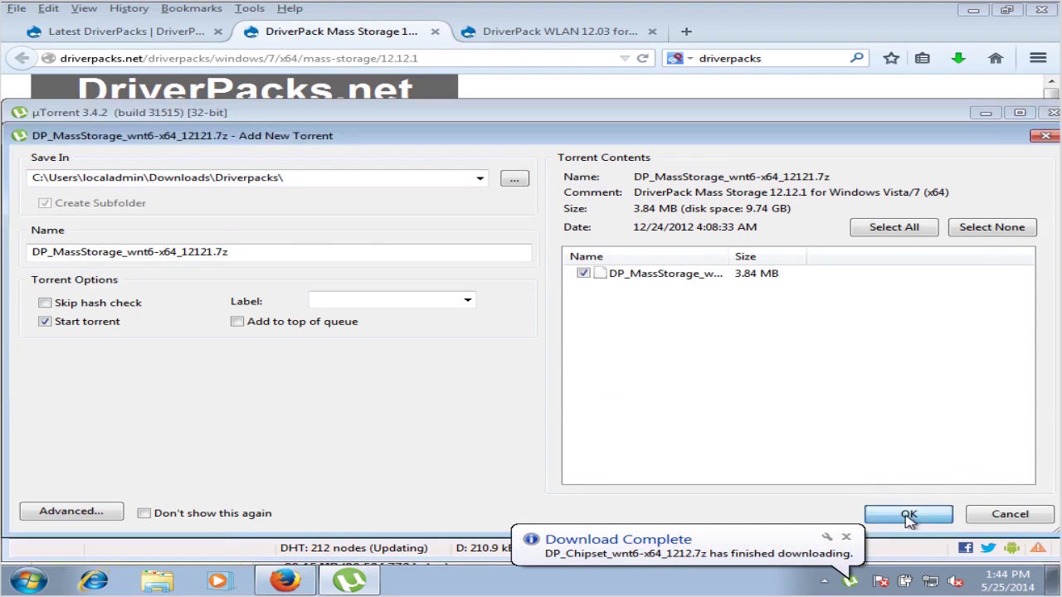
left_click(435, 31)
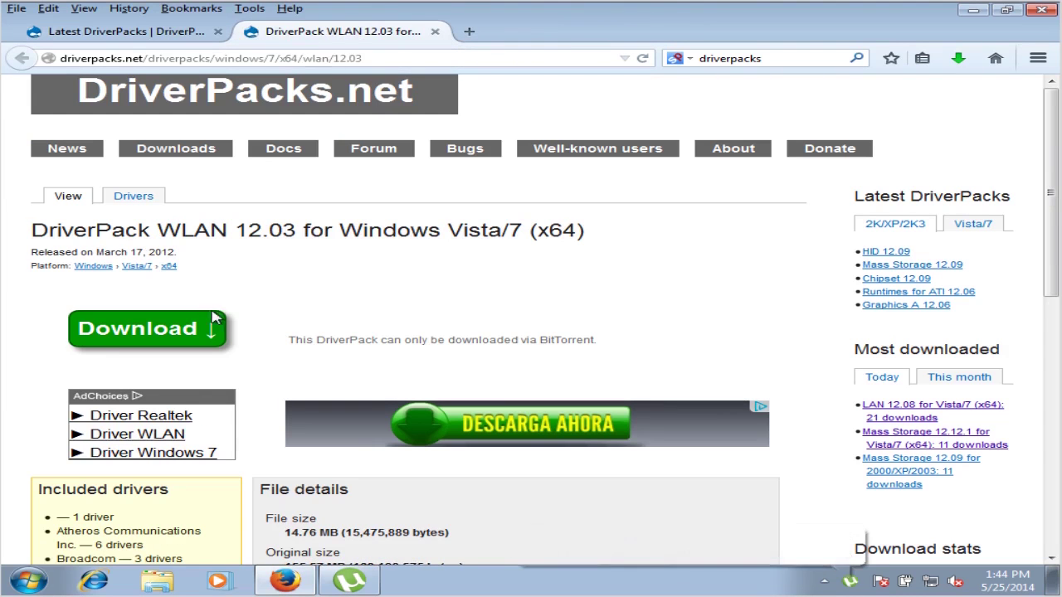
Download the WLAN 12.03 DriverPack torrent through µTorrent into Downloads\Driverpacks, and close the WLAN page in the browser.
left_click(196, 332)
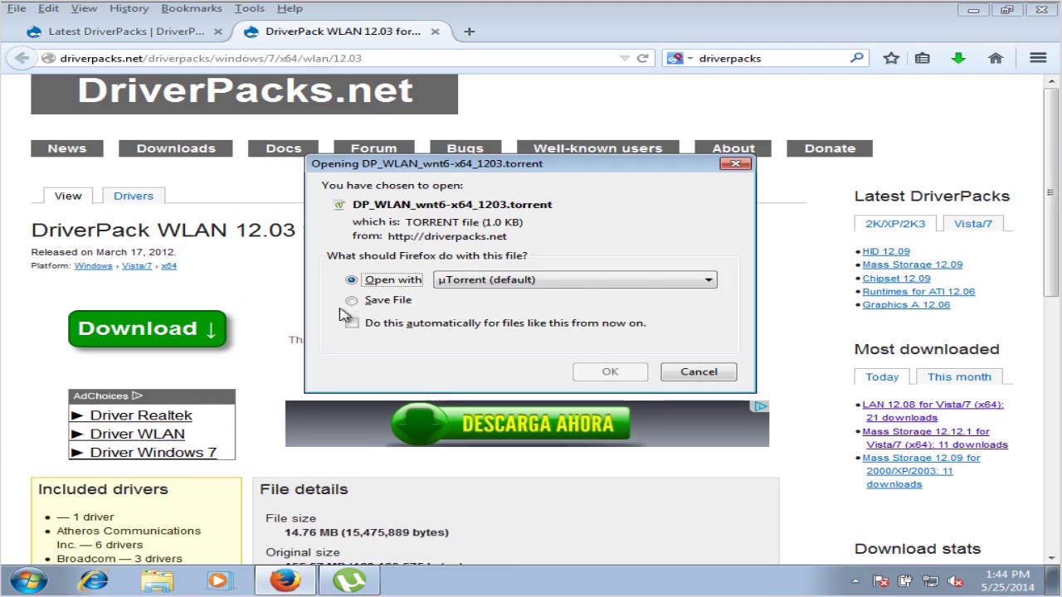
left_click(609, 374)
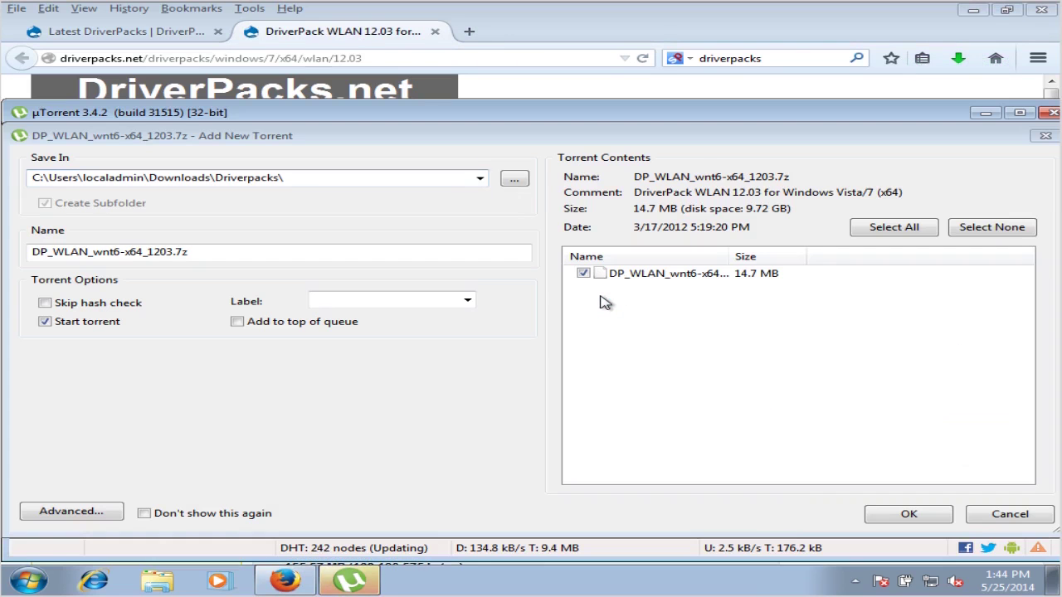
left_click(907, 514)
left_click(986, 113)
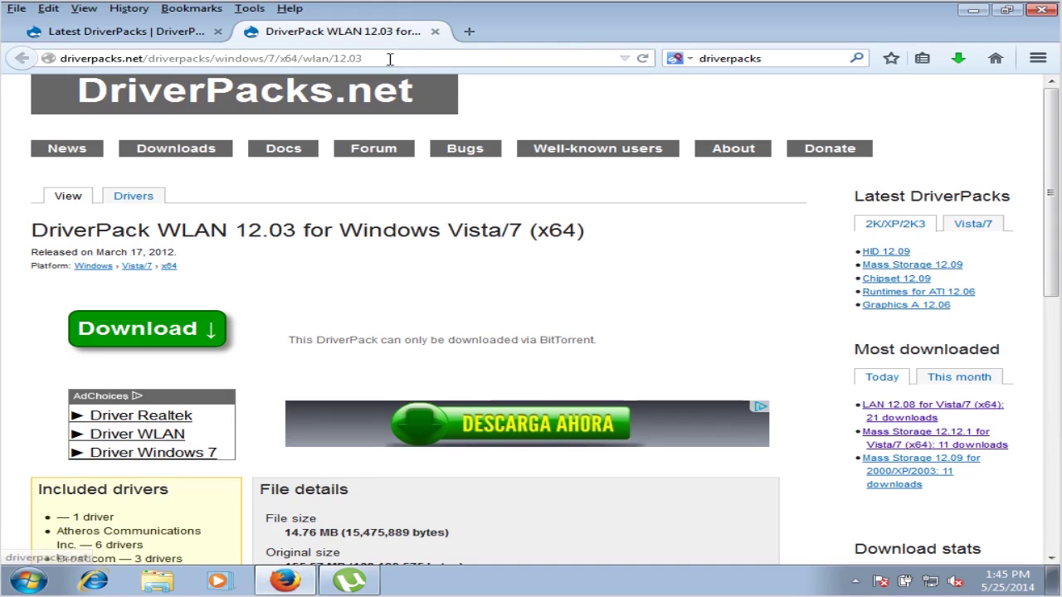
left_click(434, 32)
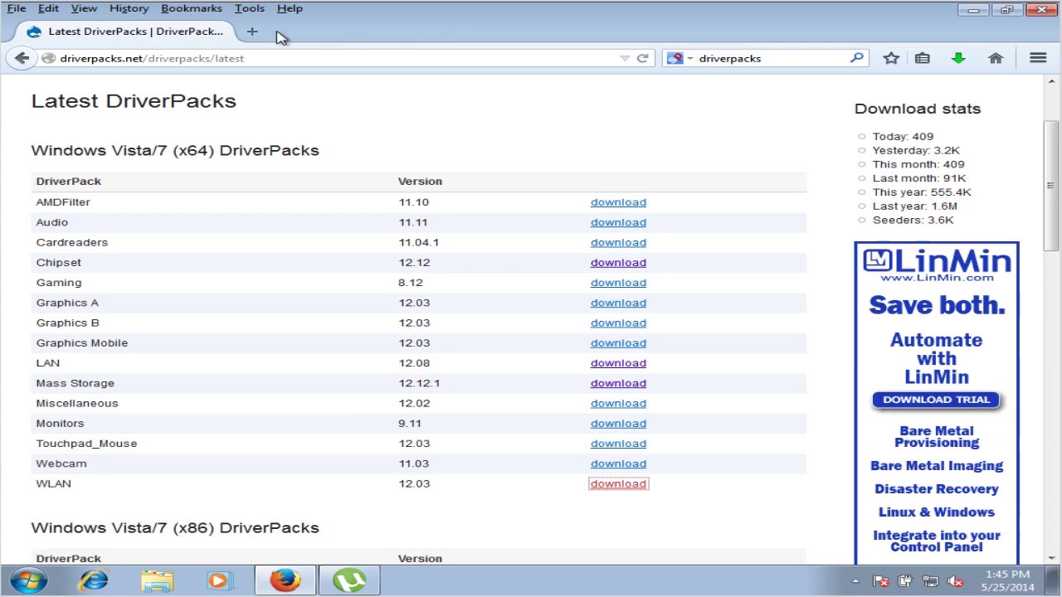
Search the web for "driverpacks sad3" and open the DriverPacks.net forum topic on the Stand Alone Driverpack utility.
left_click(834, 58)
type("sad3")
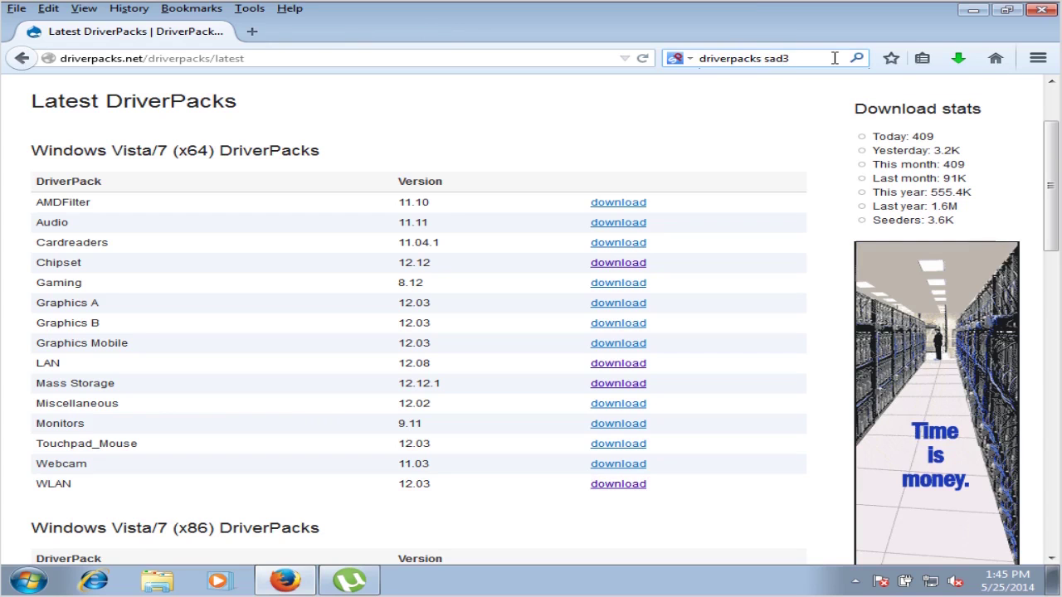
key("Return")
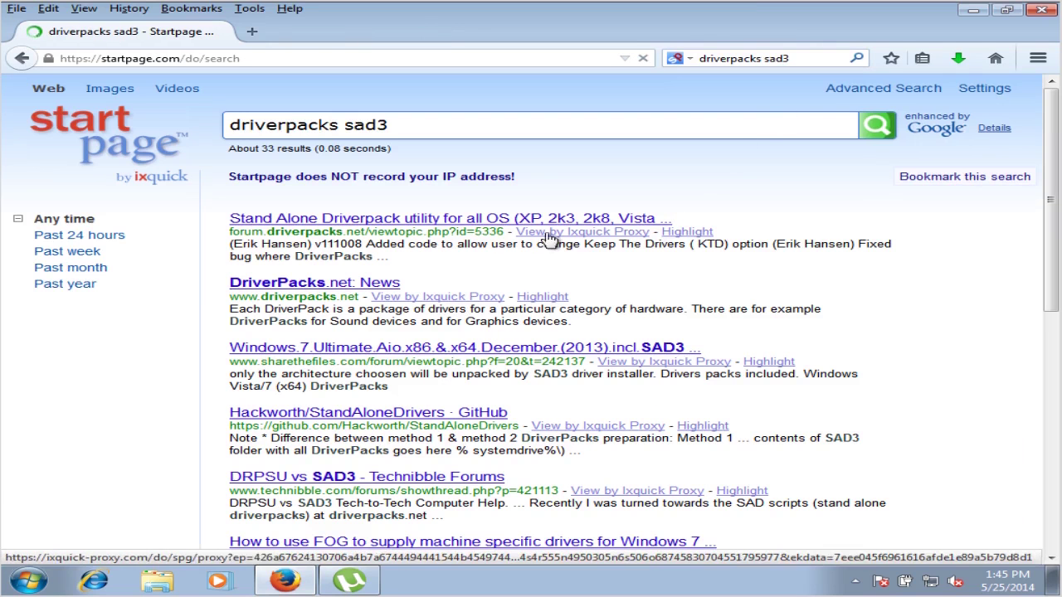
left_click(469, 222)
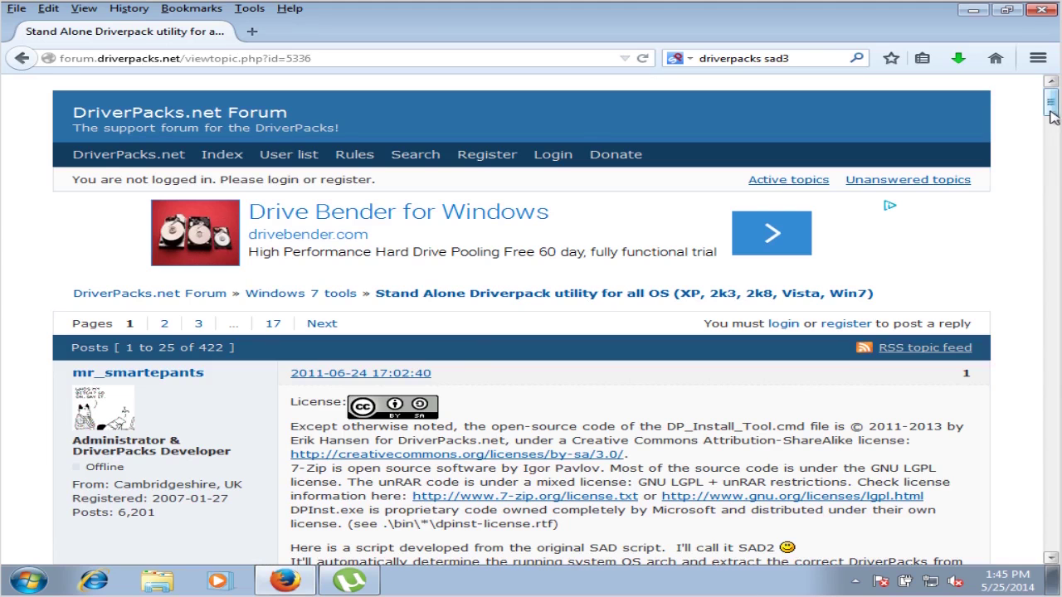
Save SAD3-130825.7z from the forum topic's current version (v130825) download link, and close the browser.
left_click_drag(1051, 108, 1051, 127)
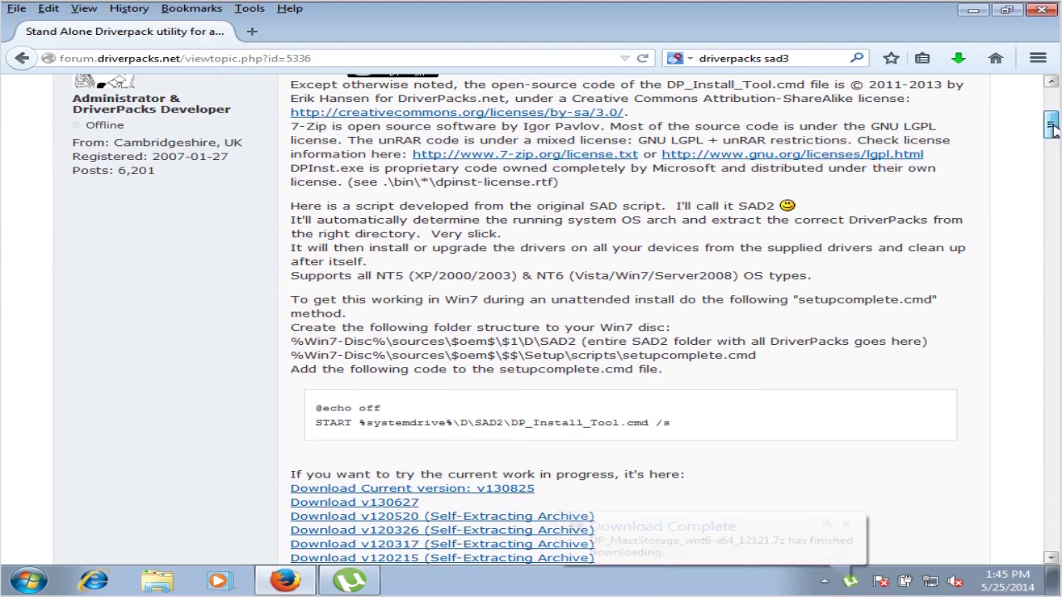
left_click(507, 489)
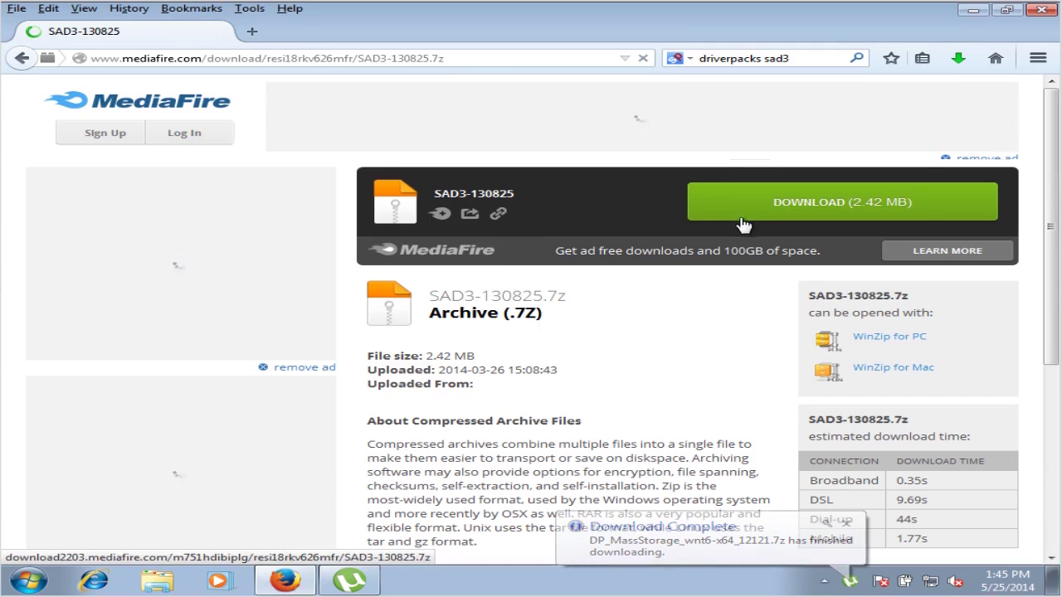
left_click(751, 209)
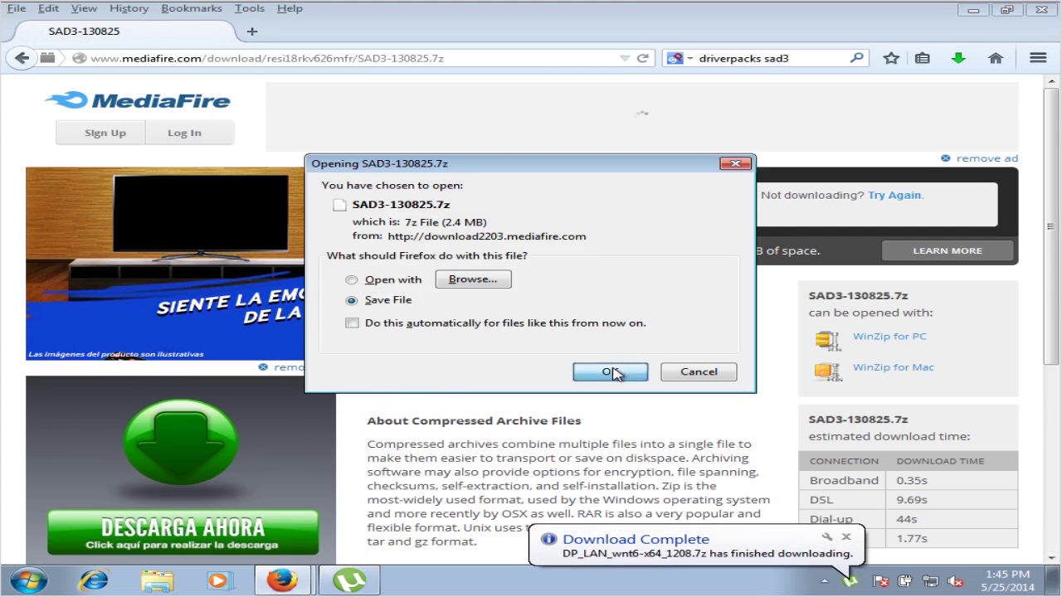
left_click(611, 371)
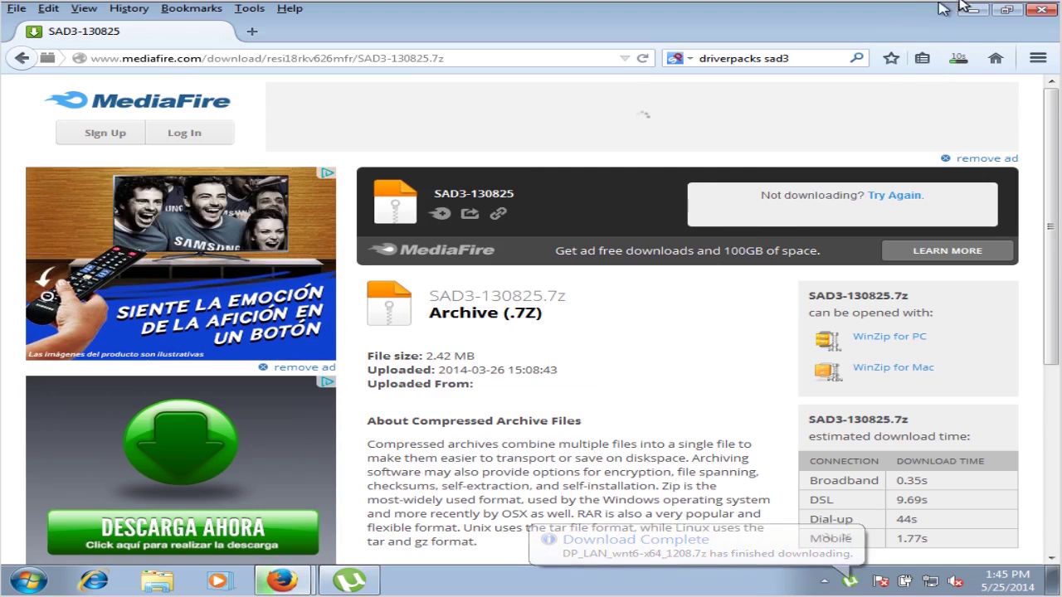
left_click(1043, 10)
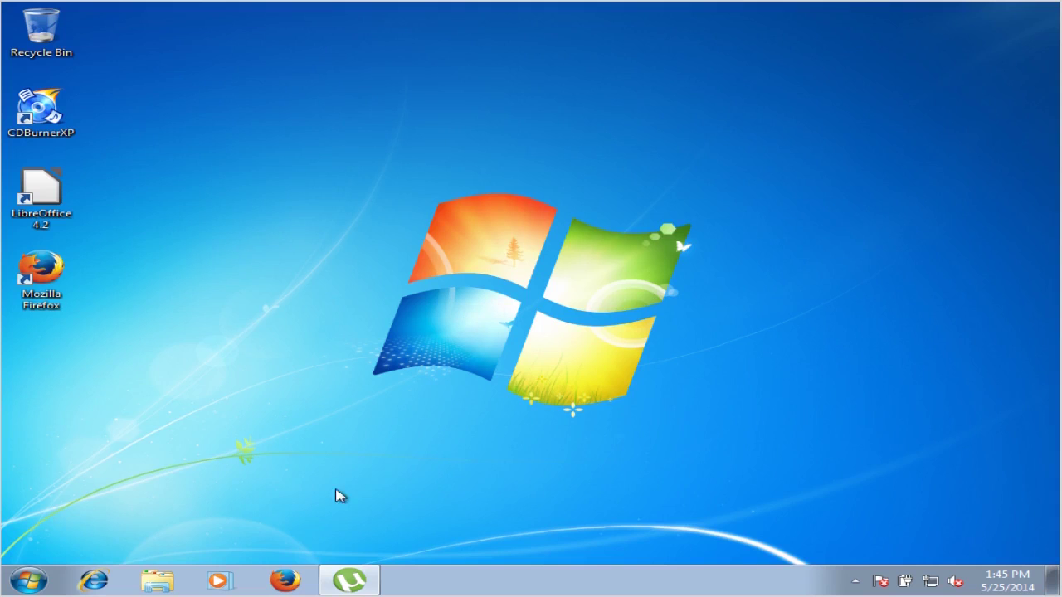
Bring up µTorrent and exit it completely, confirming the exit.
left_click(349, 581)
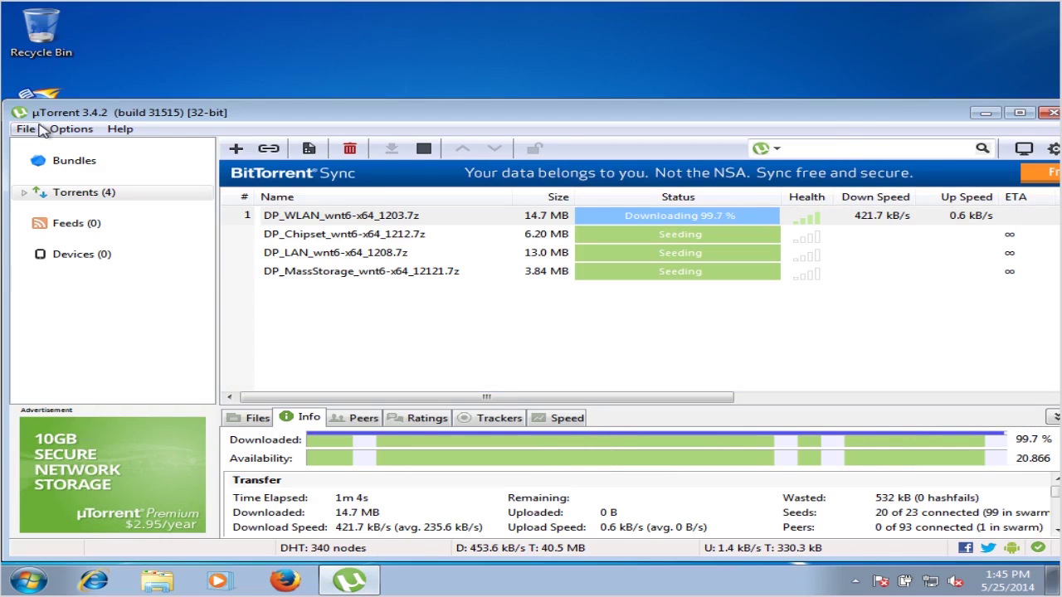
left_click(32, 129)
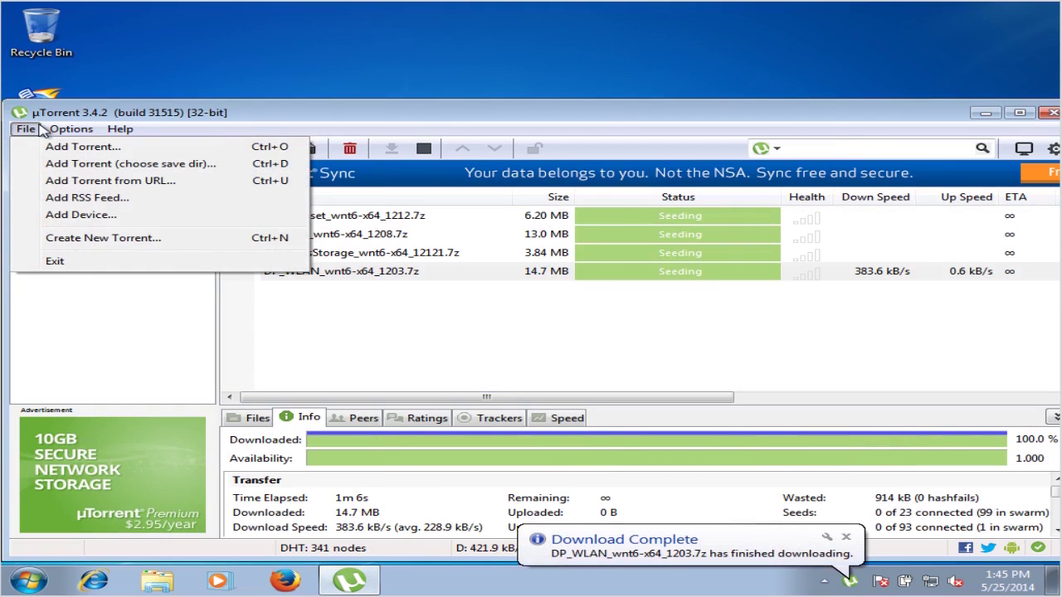
left_click(55, 262)
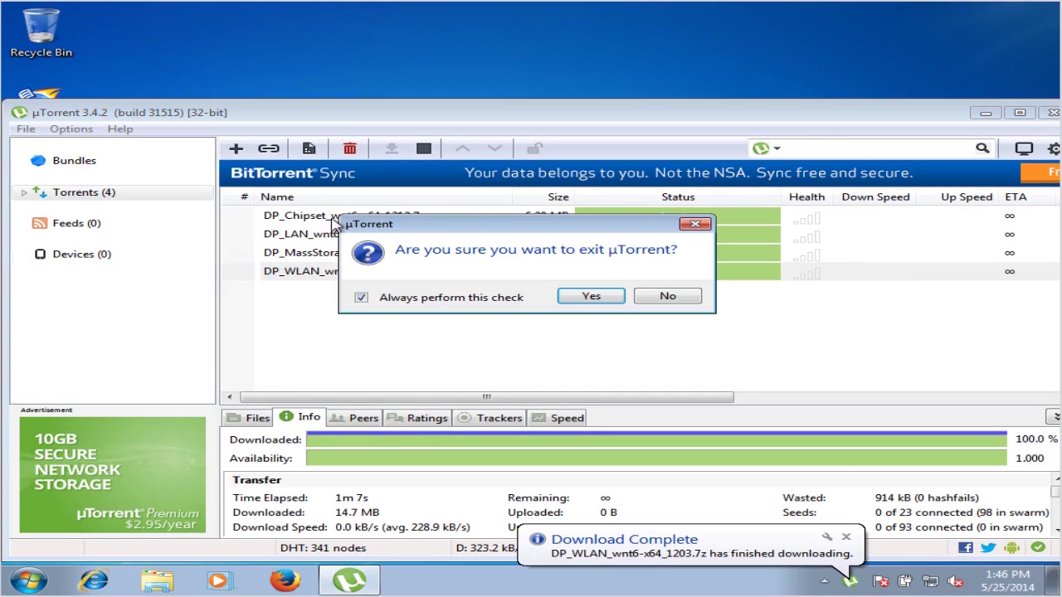
left_click(591, 296)
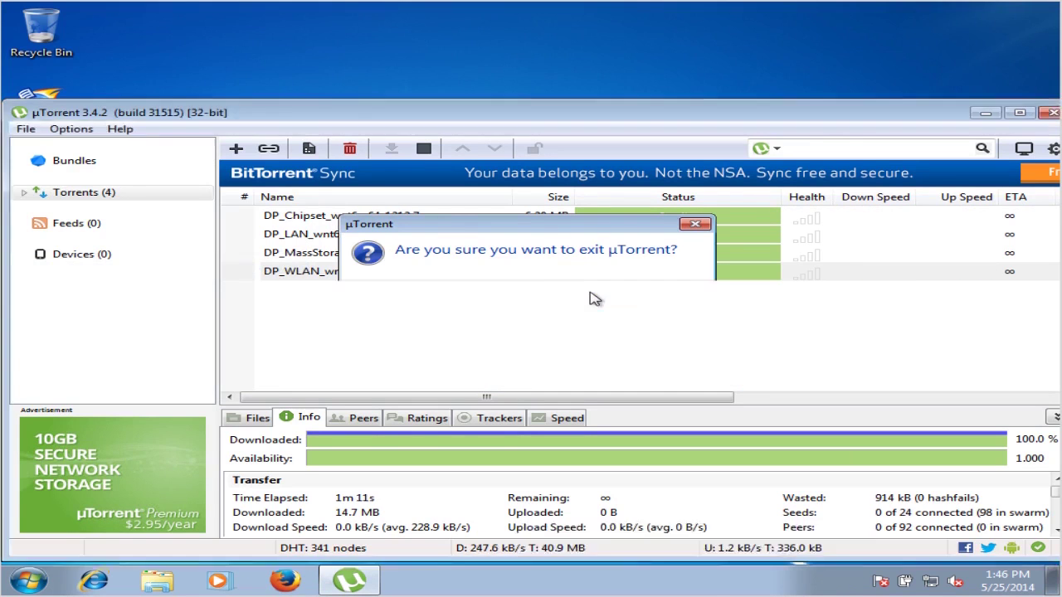
In Windows Explorer, extract SAD3-130825.7z from Downloads with 7-Zip into its own SAD3-130825 subfolder.
left_click(160, 584)
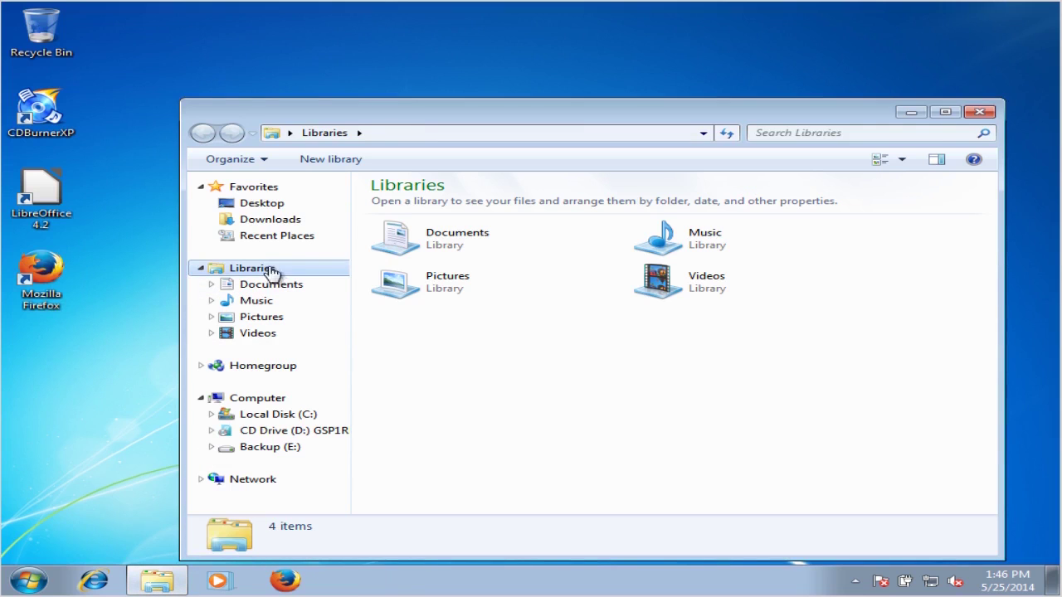
left_click(261, 222)
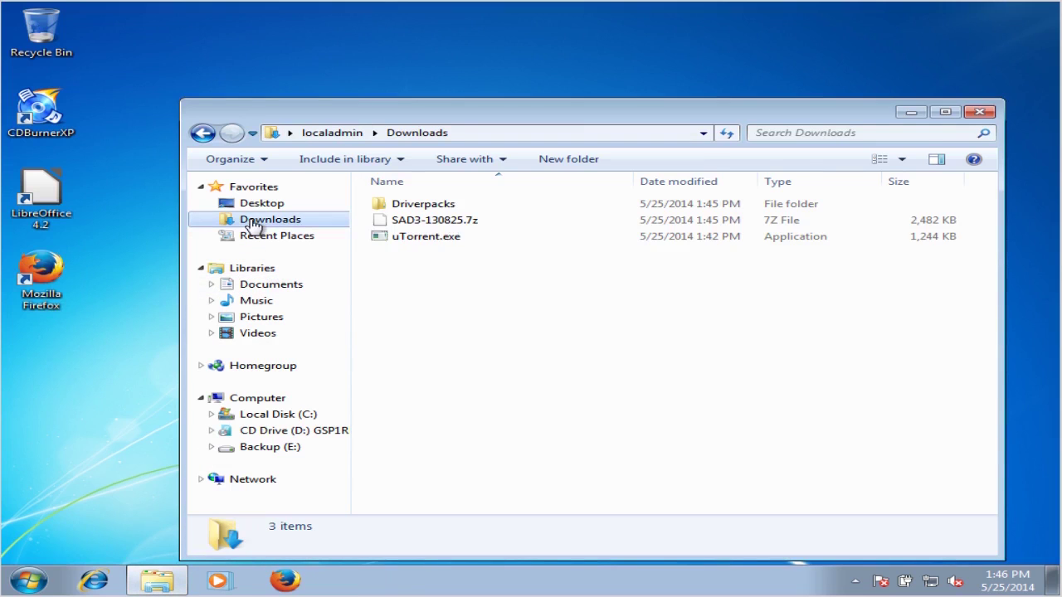
left_click(435, 223)
right_click(433, 221)
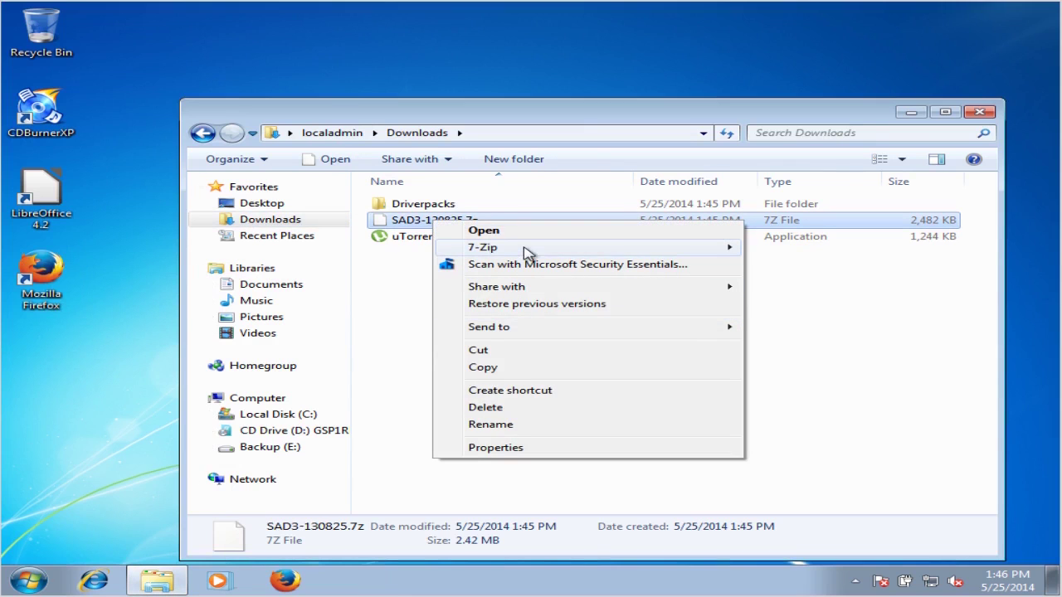
mouse_move(526, 253)
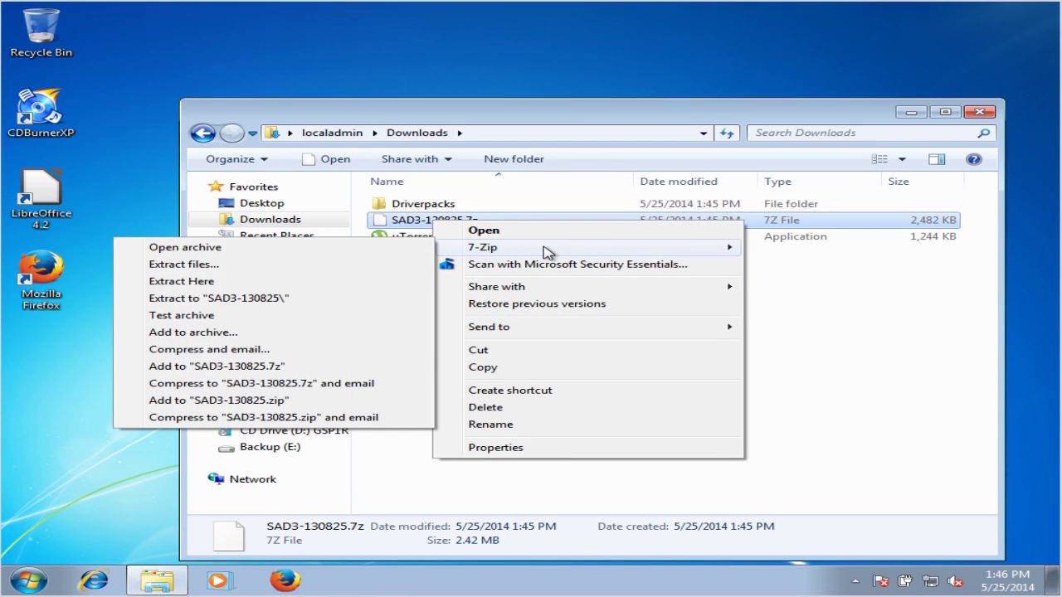
left_click(270, 301)
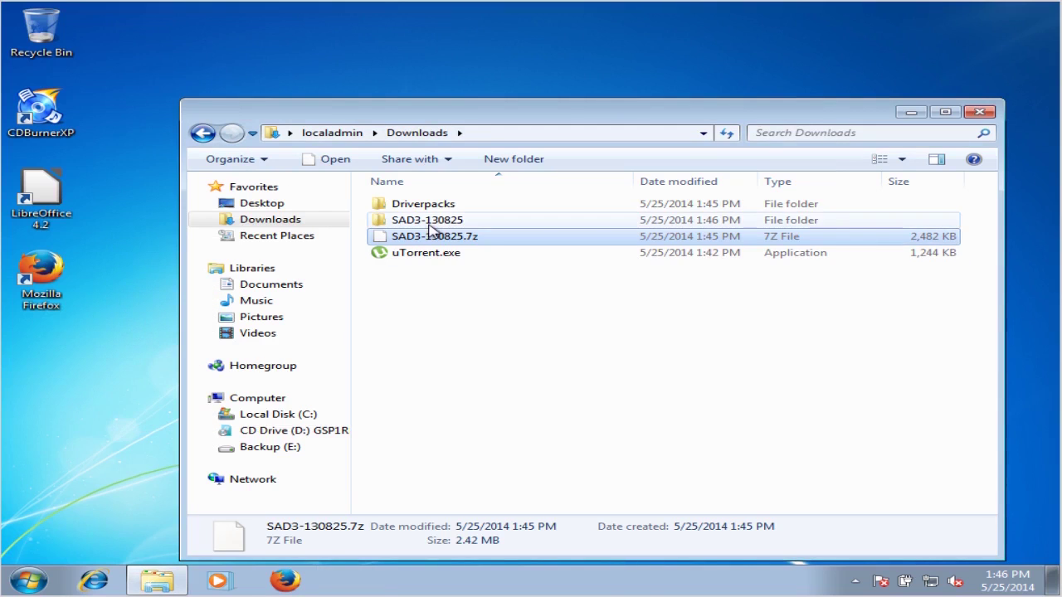
Copy all files and folders inside the extracted SAD3-130825 folder.
left_click(429, 223)
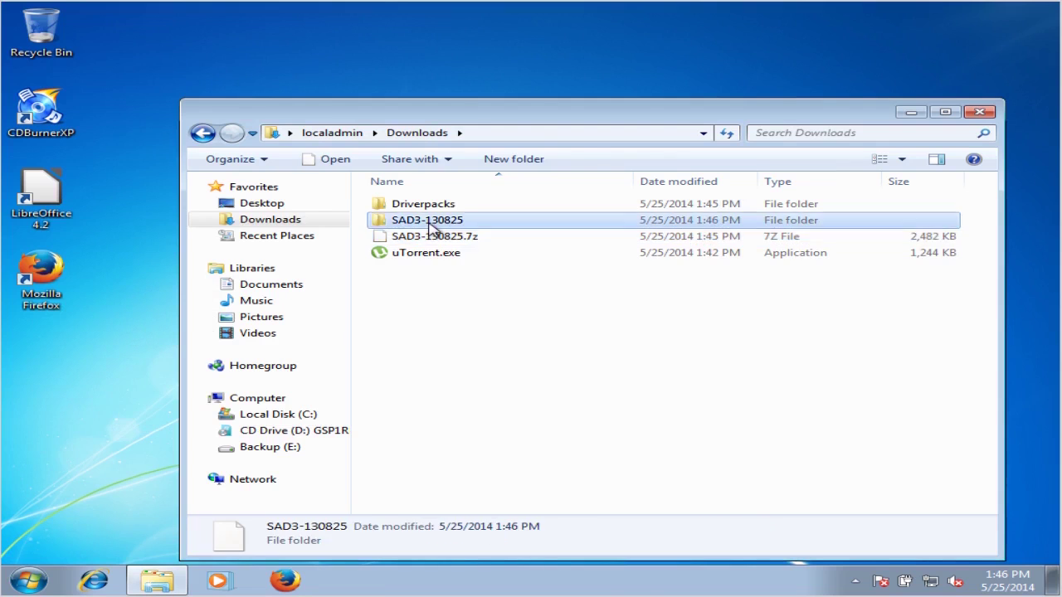
double_click(429, 222)
left_click(415, 274)
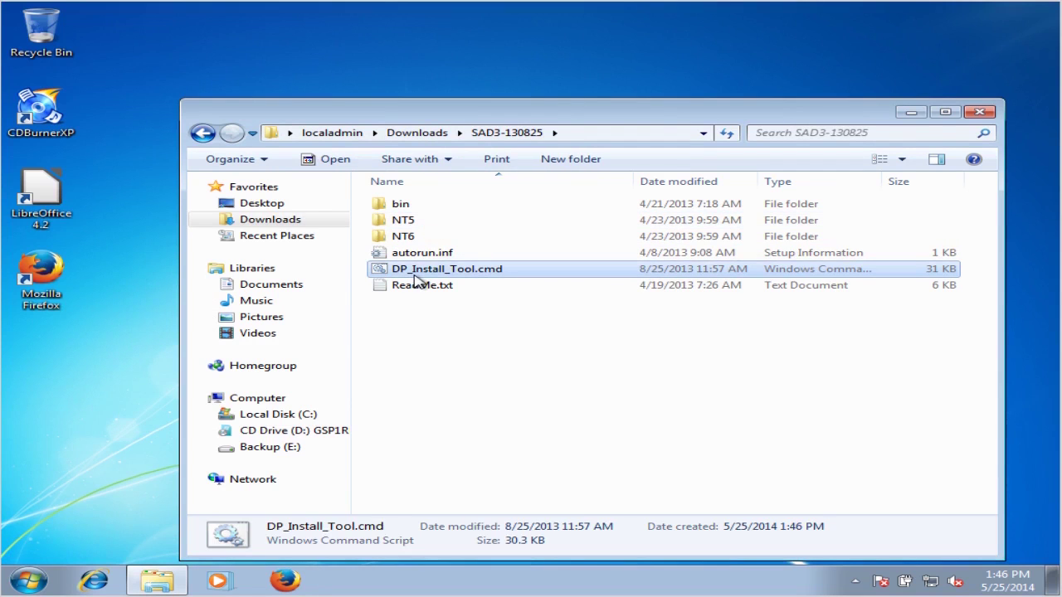
key("ctrl+a")
right_click(420, 265)
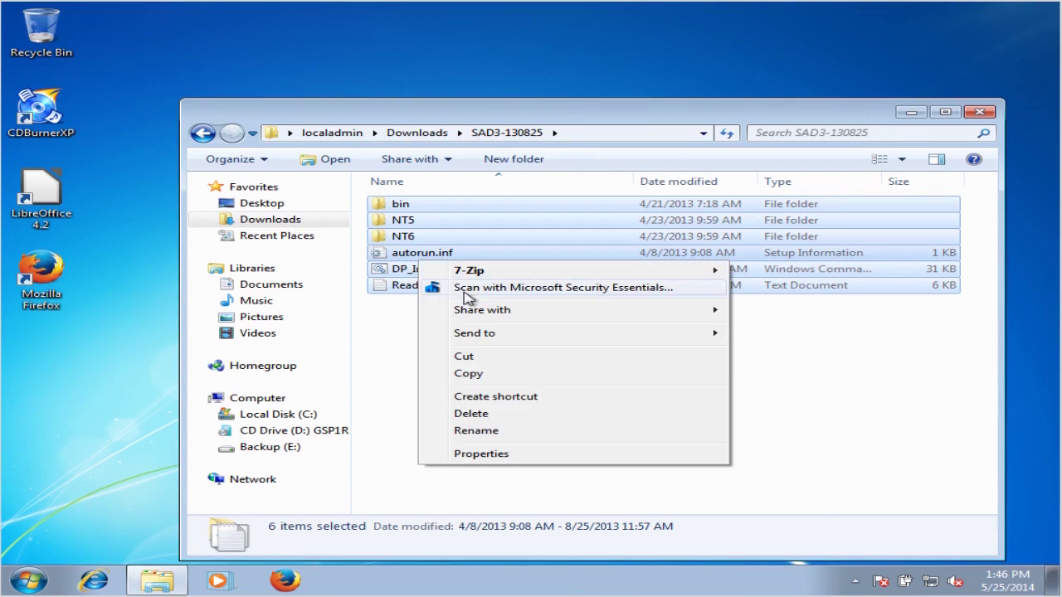
left_click(490, 379)
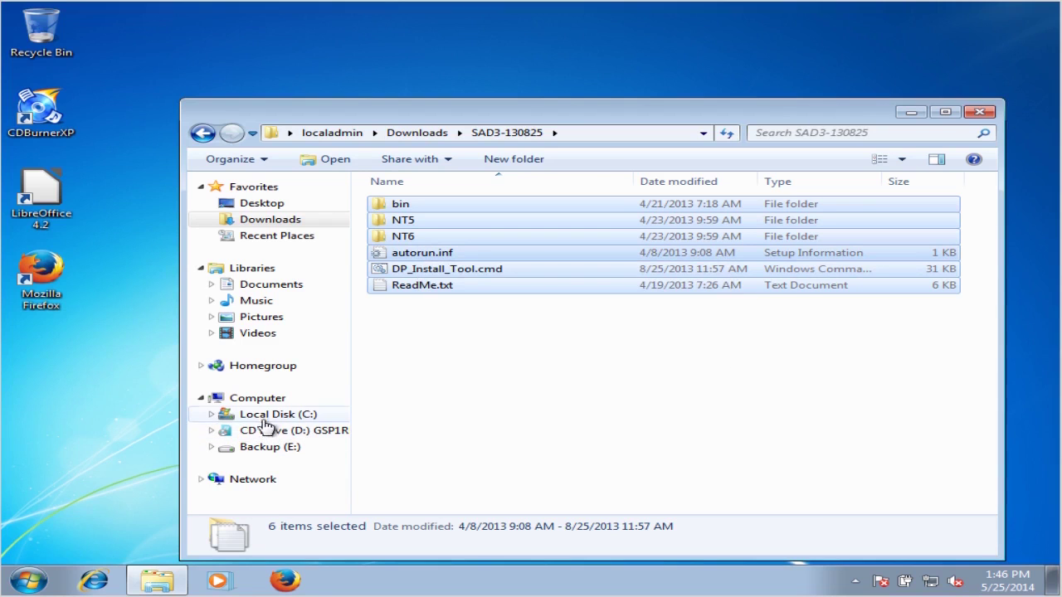
Create a new folder named Drivers in the root of drive C:.
left_click(278, 414)
right_click(483, 315)
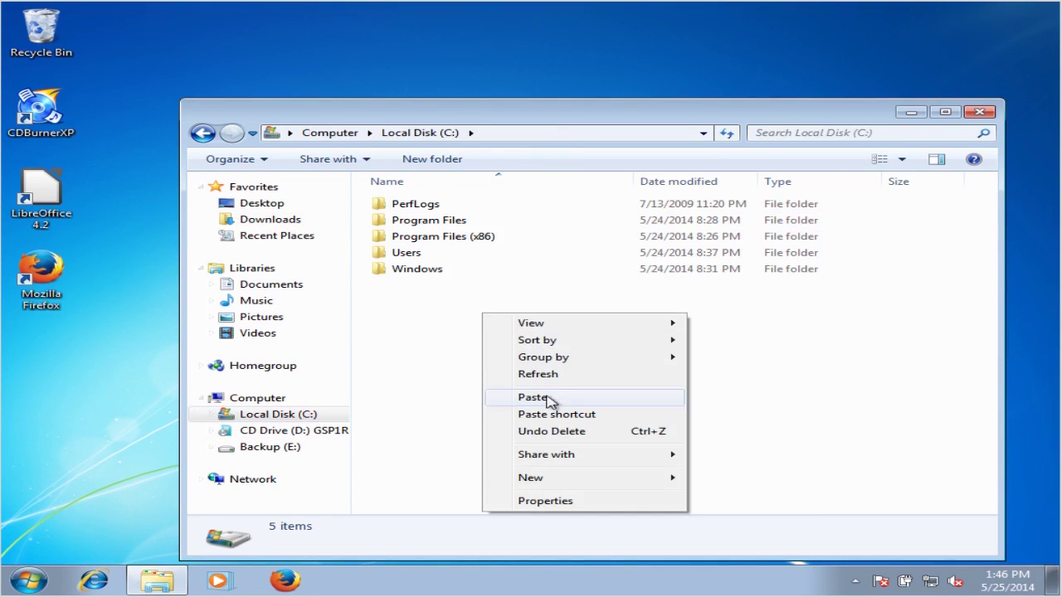
mouse_move(560, 482)
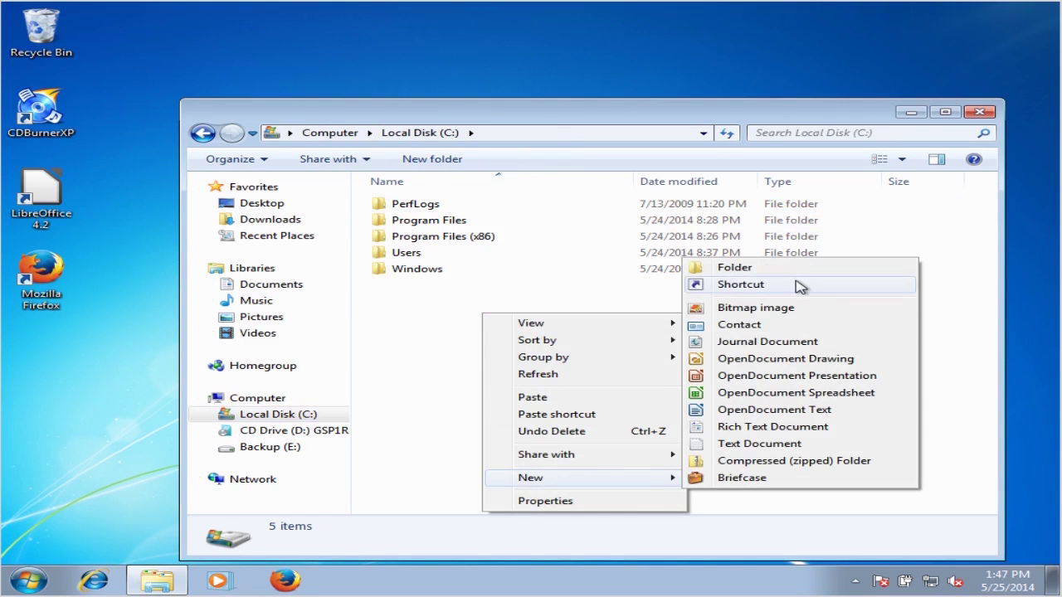
left_click(793, 274)
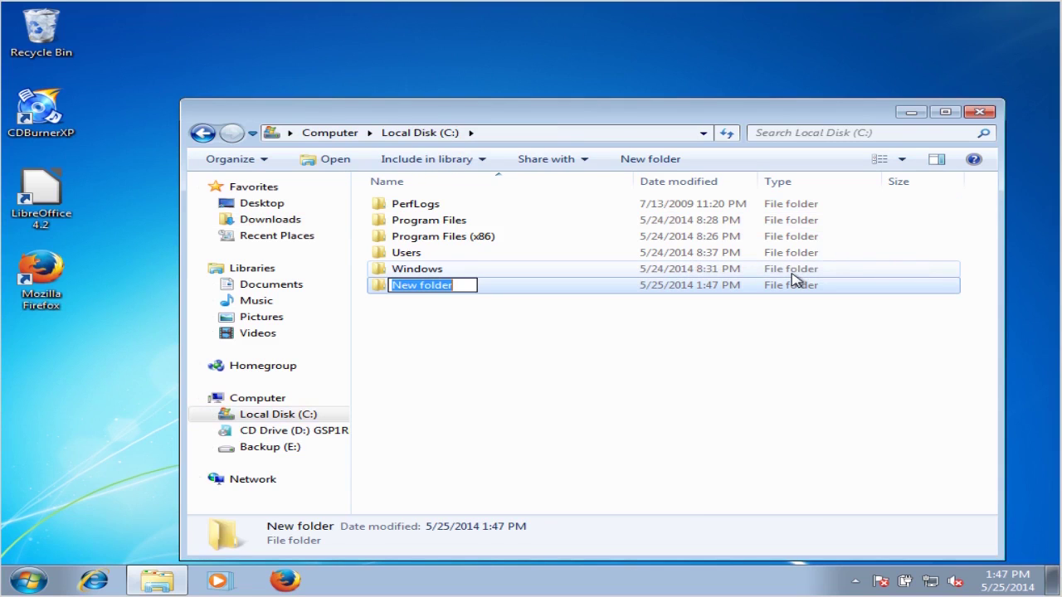
type("Drivers")
key("Return")
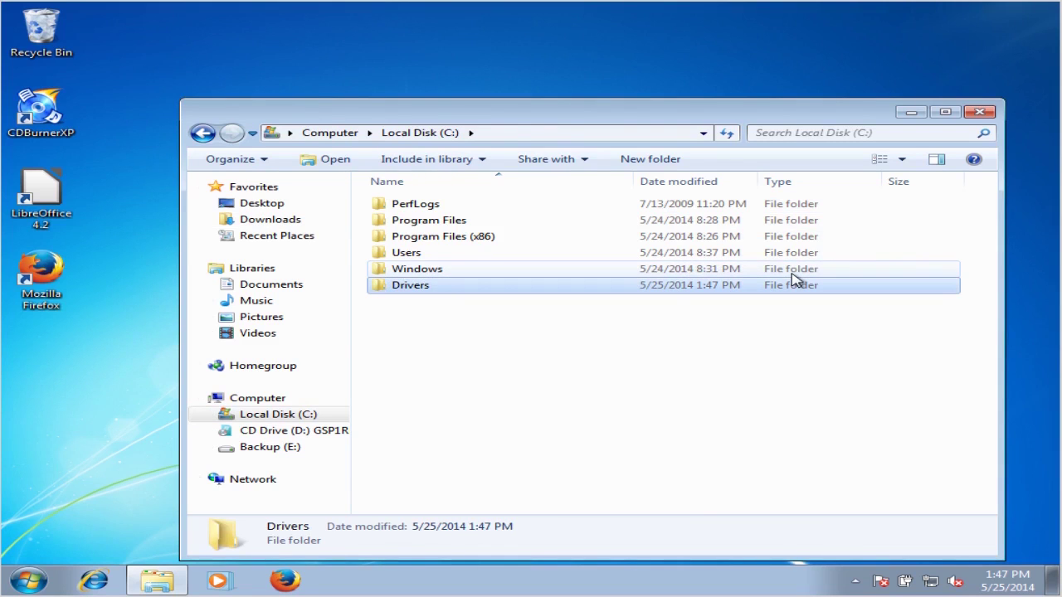
Open the new Drivers folder and paste the copied SAD3 files and folders into it.
key("Return")
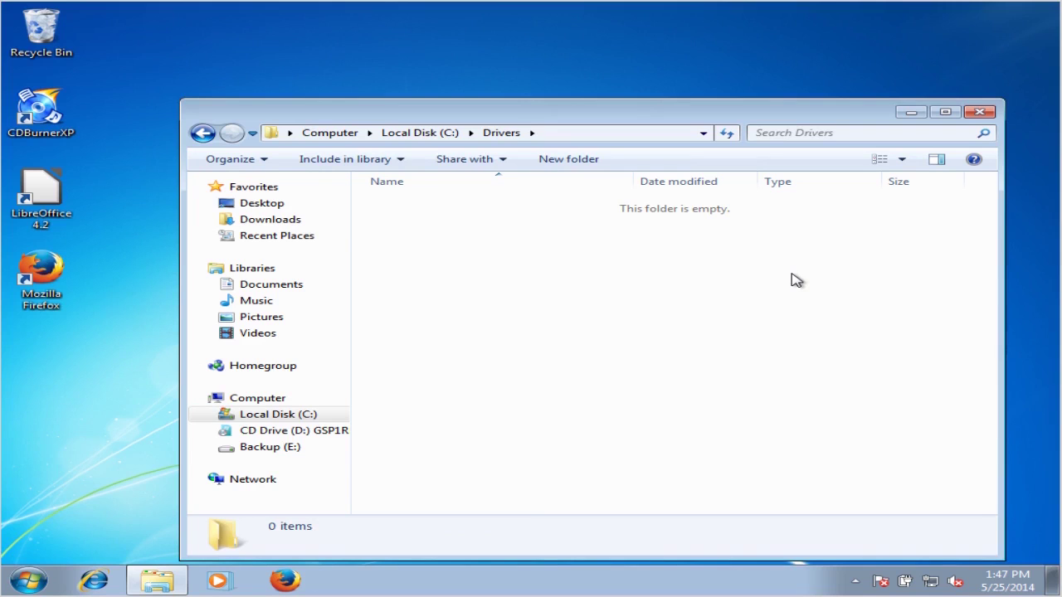
key("ctrl+v")
left_click(462, 362)
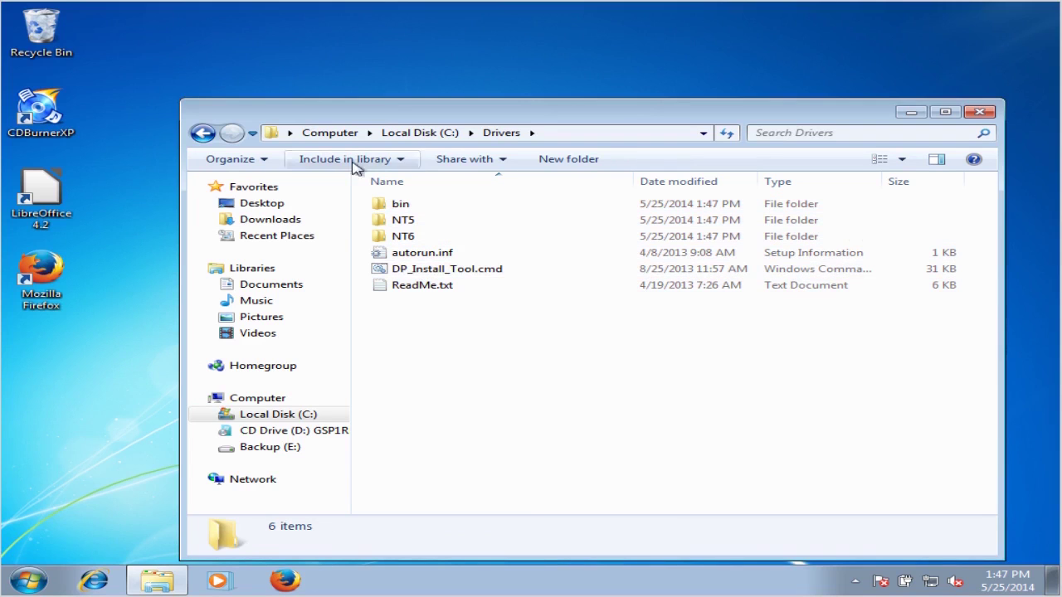
Copy all four x64 DriverPack .7z archives from the Driverpacks folder in Downloads.
left_click(282, 221)
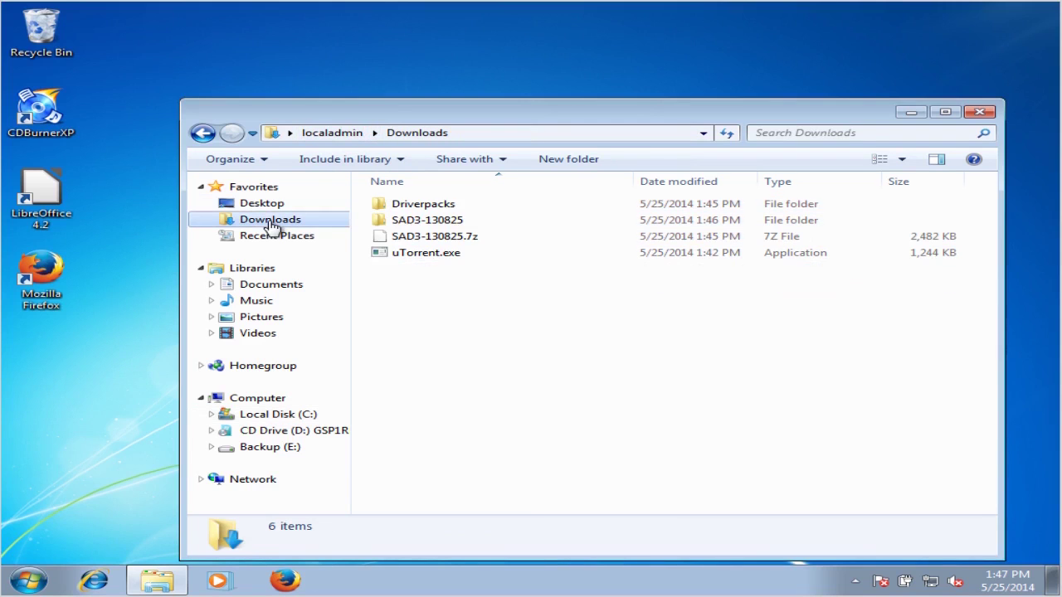
double_click(421, 208)
left_click(438, 221)
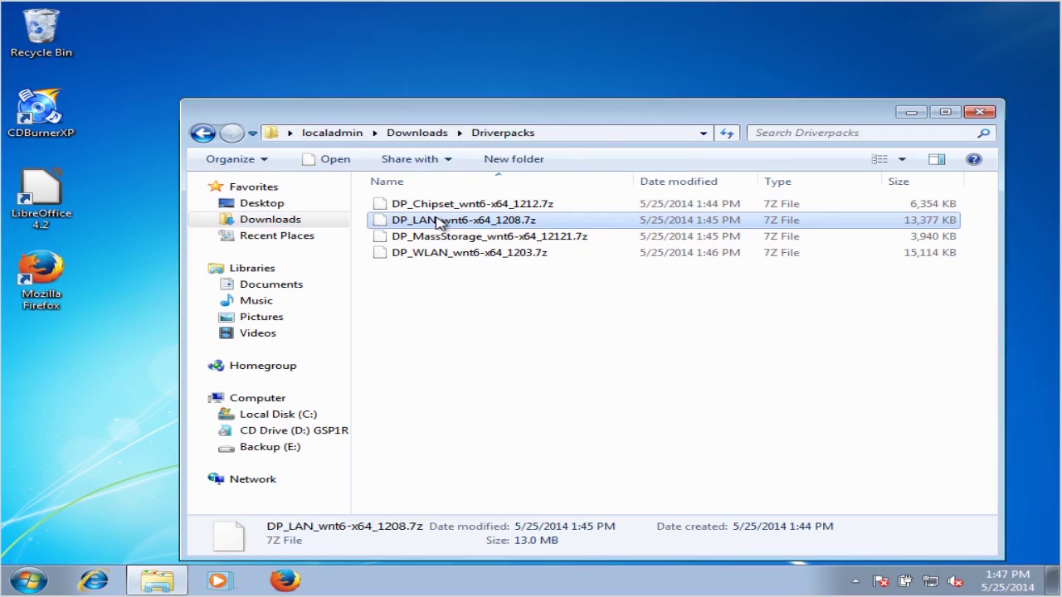
key("ctrl+a")
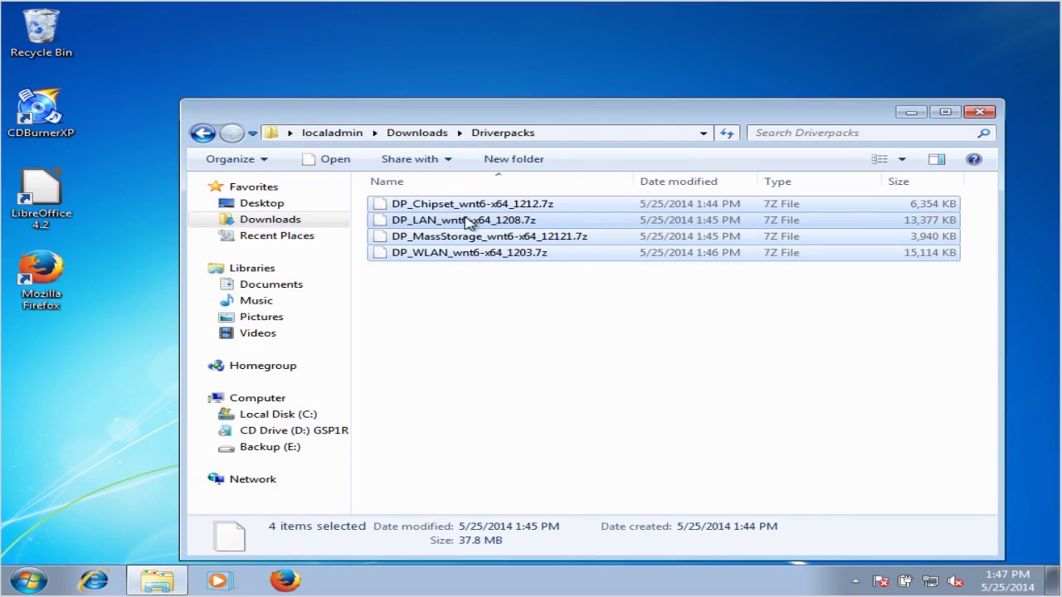
right_click(535, 221)
left_click(618, 333)
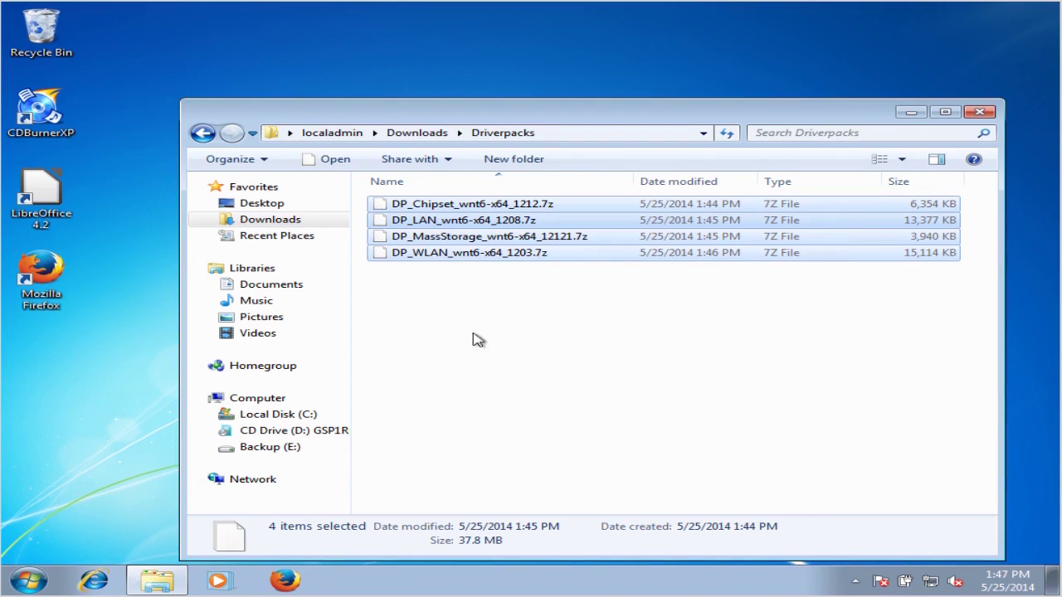
Paste the copied DriverPack archives into C:\Drivers\NT6\x64.
left_click(272, 419)
double_click(424, 207)
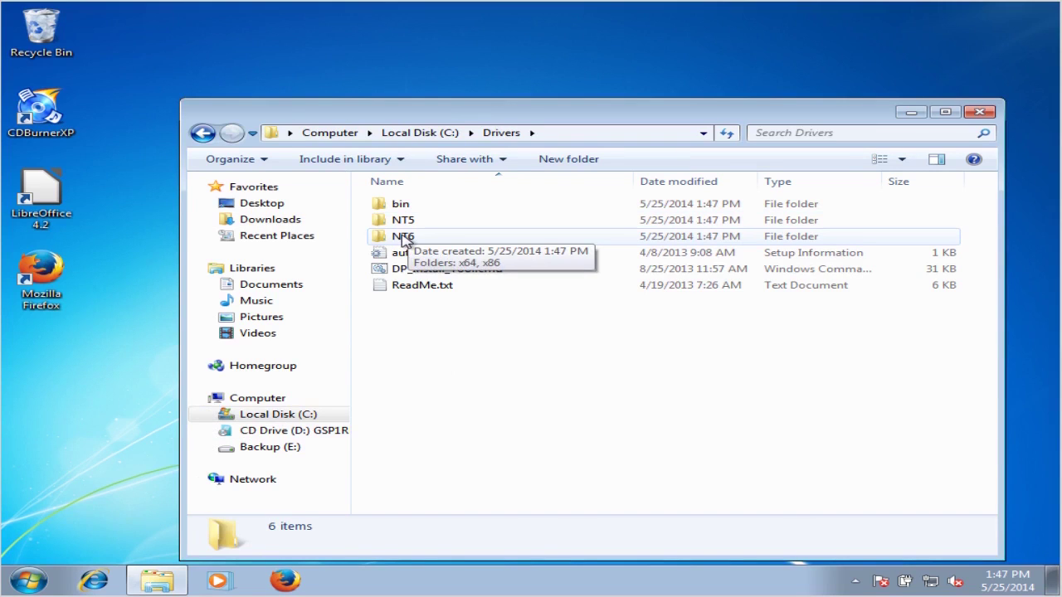
double_click(404, 238)
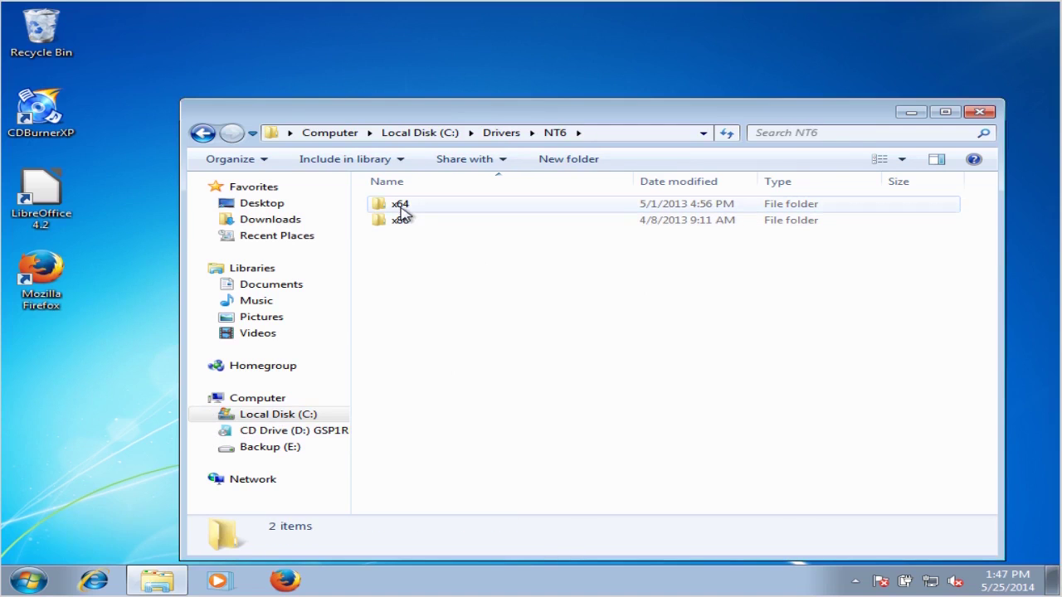
double_click(400, 205)
right_click(415, 239)
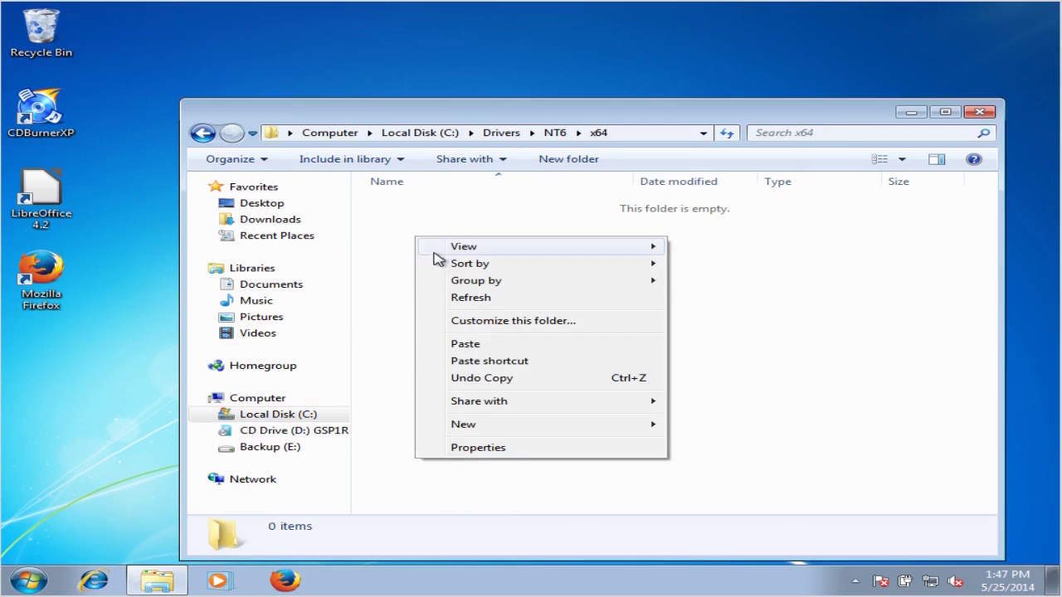
left_click(478, 343)
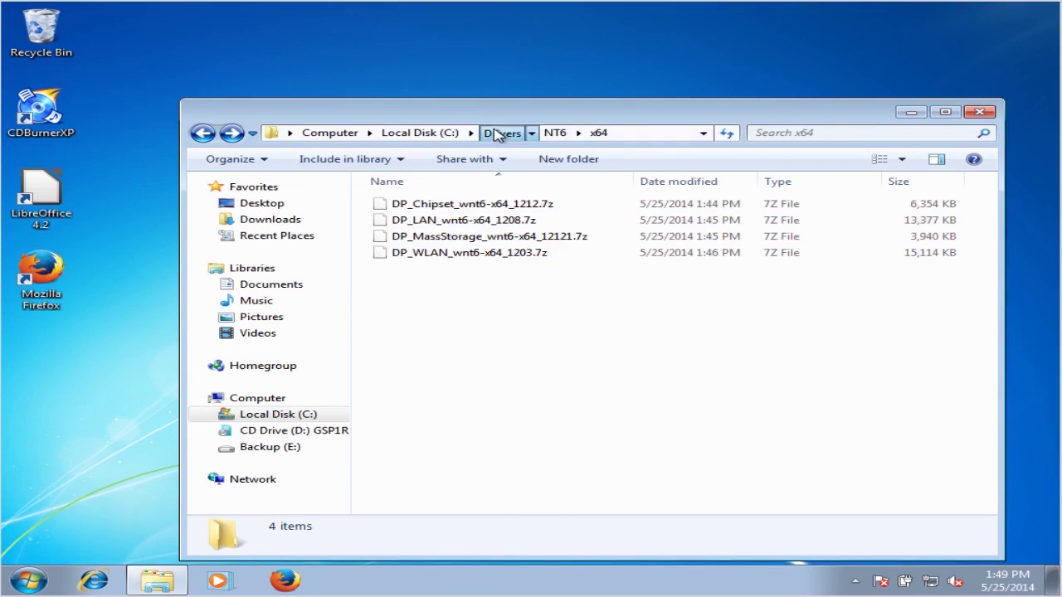
Open ReadMe.txt from C:\Drivers in a maximized window and go to the list of silent install switches at its end.
left_click(496, 133)
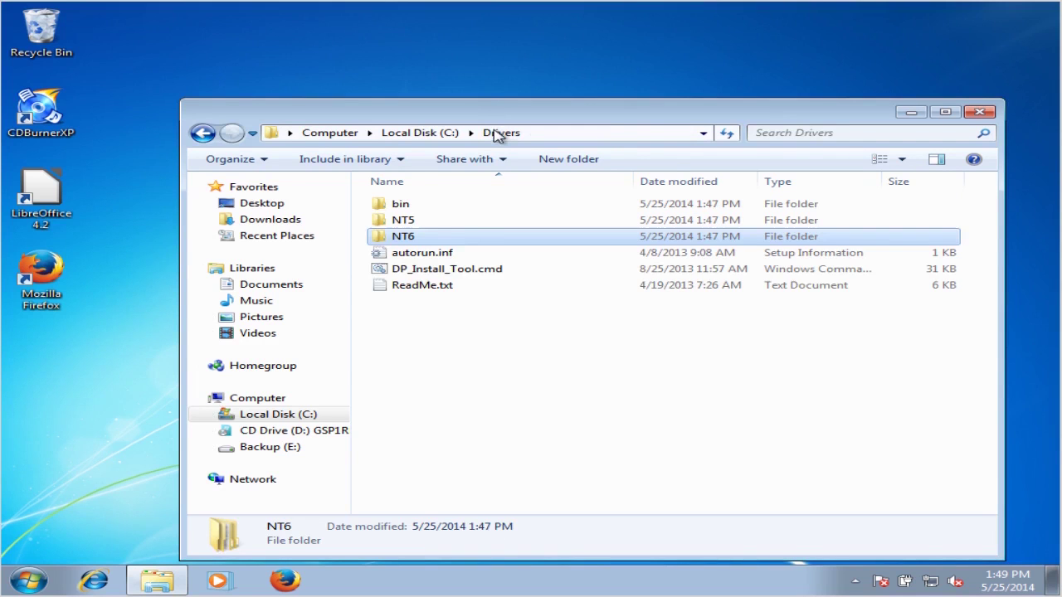
double_click(420, 287)
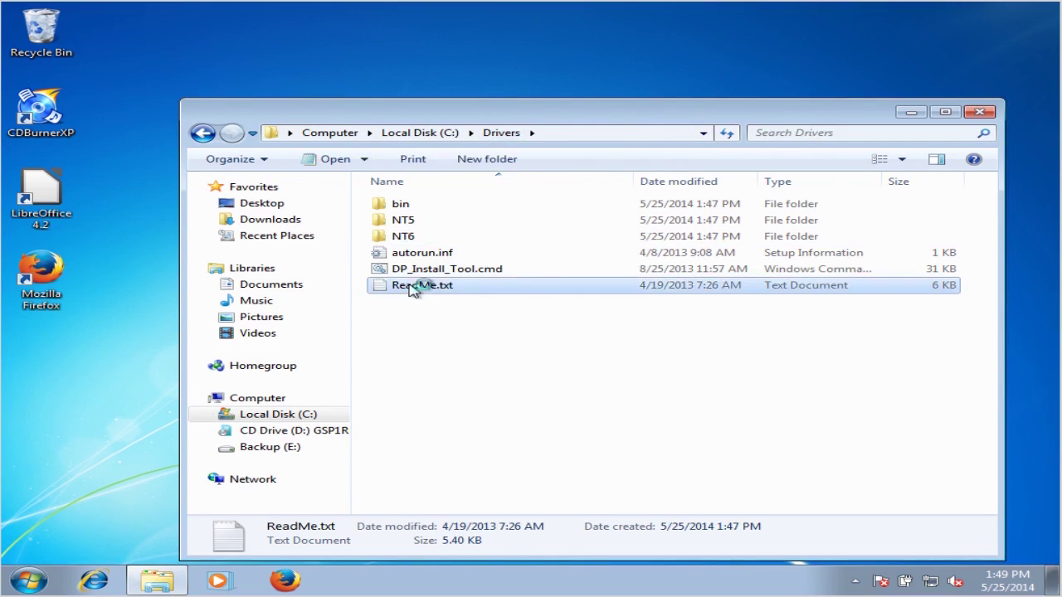
left_click(786, 54)
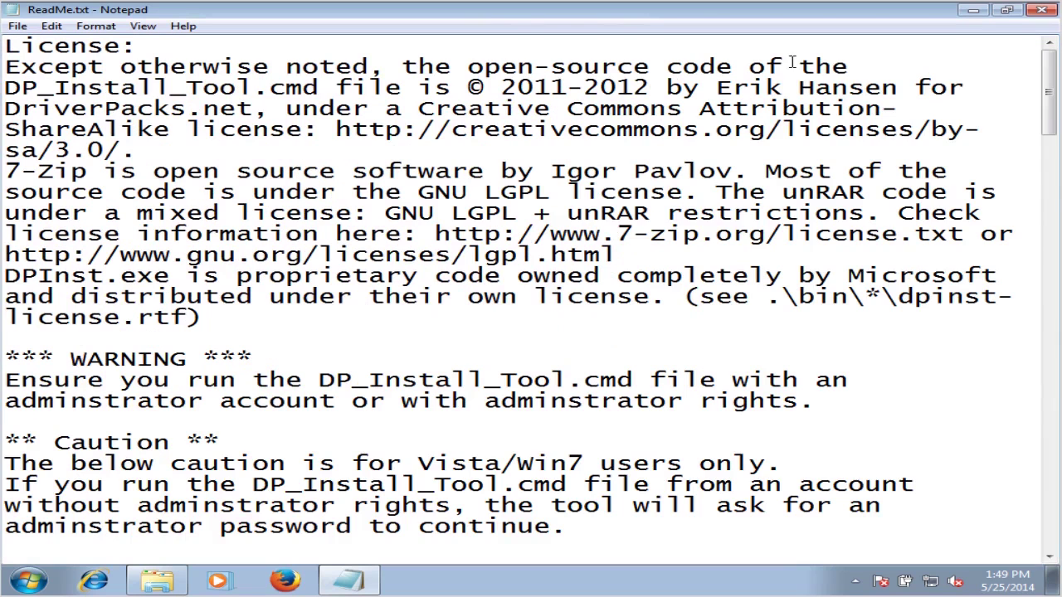
key("ctrl+End")
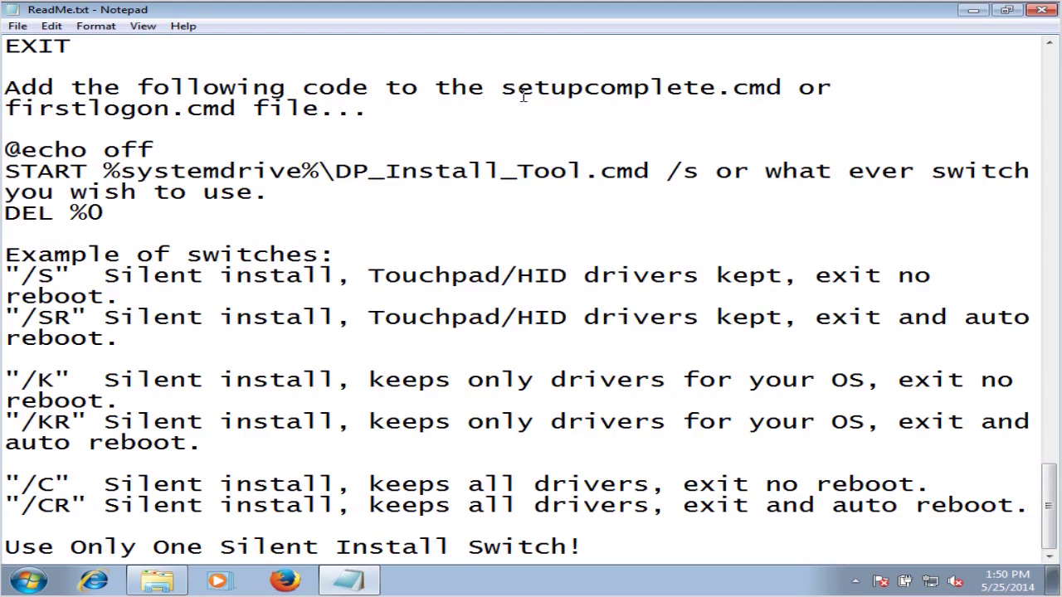
left_click_drag(5, 149, 692, 215)
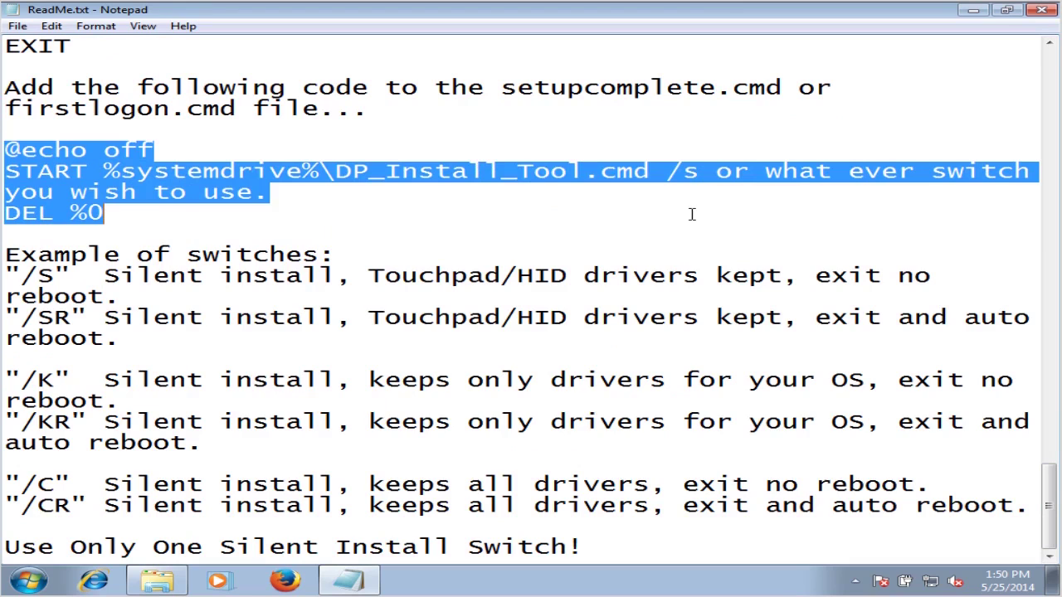
right_click(202, 184)
left_click(273, 232)
right_click(238, 171)
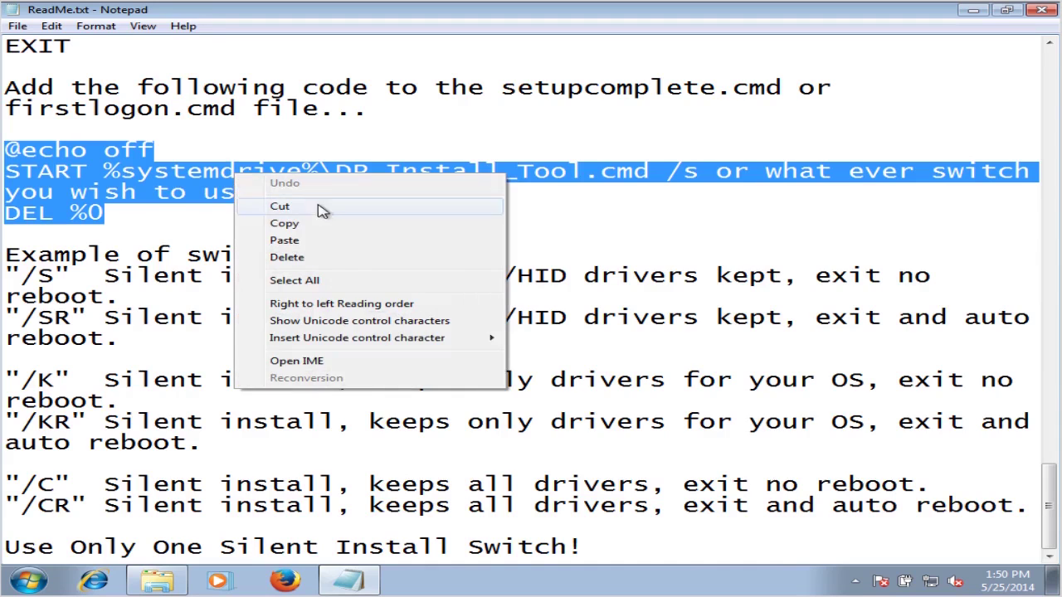
left_click(299, 223)
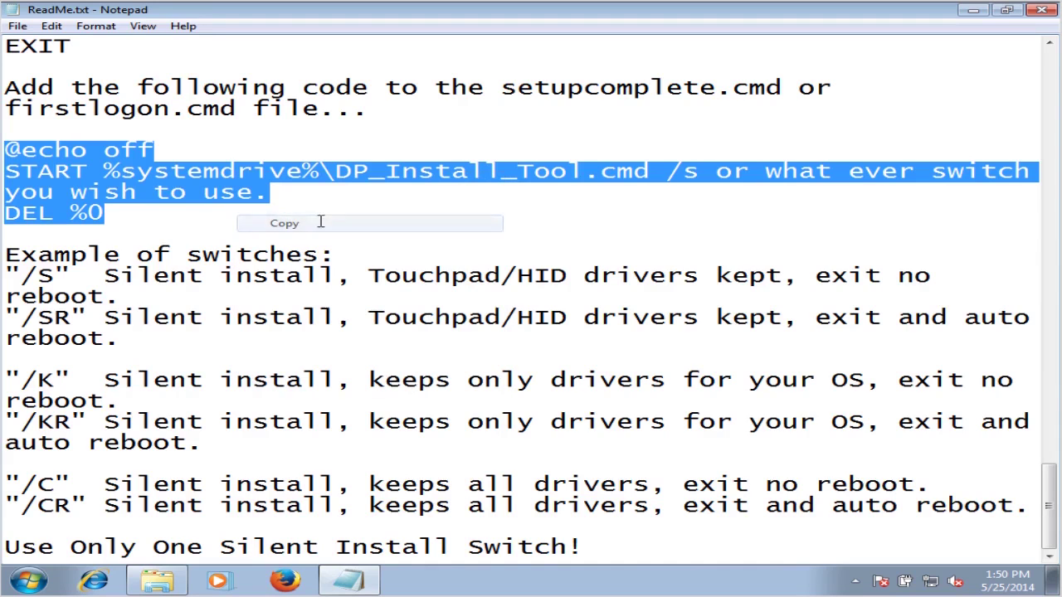
Start a new blank Notepad document and paste the copied script code into it.
left_click(16, 25)
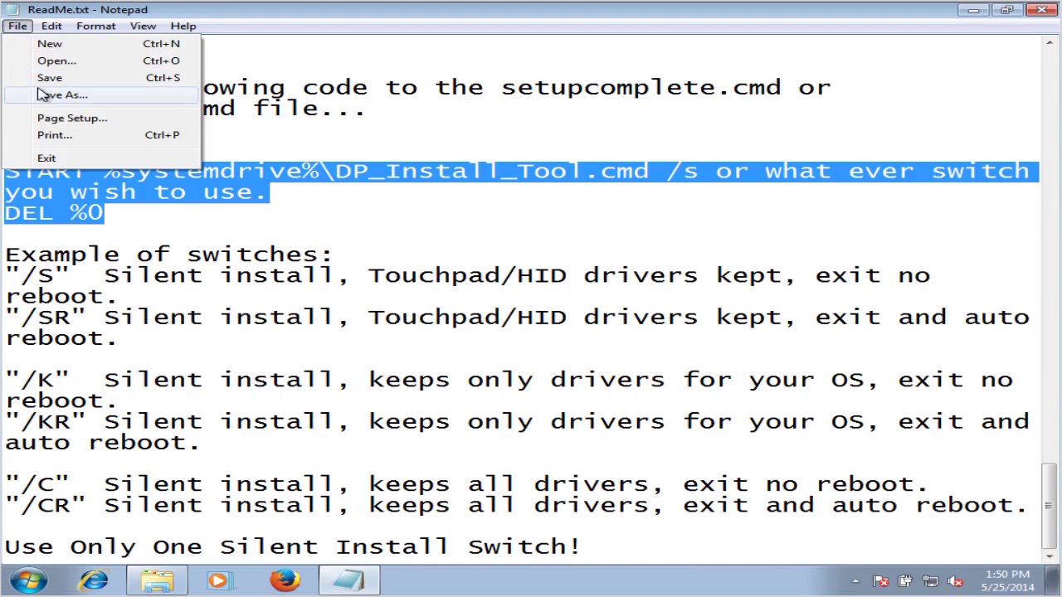
left_click(48, 43)
right_click(51, 58)
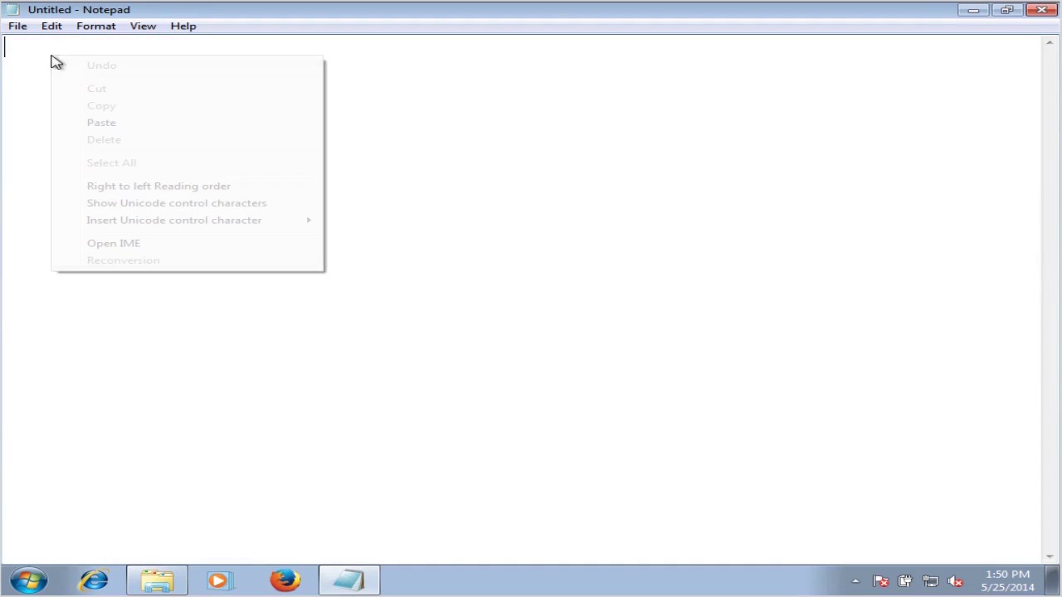
left_click(101, 121)
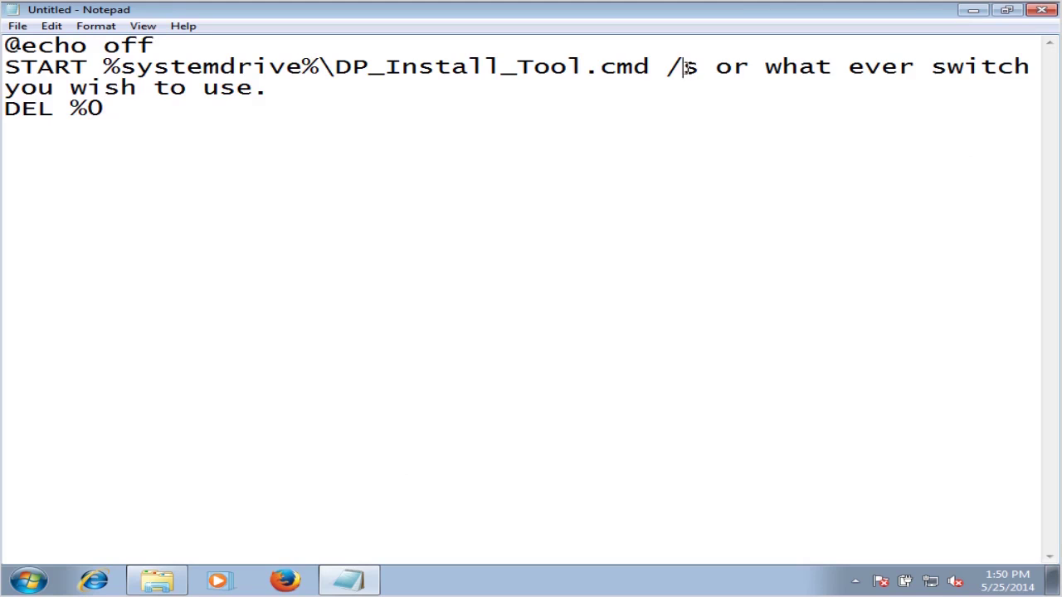
Edit the START line to use the /KR switch and the path %systemdrive%\Drivers\DP_Install_Tool.cmd.
left_click_drag(686, 66, 479, 90)
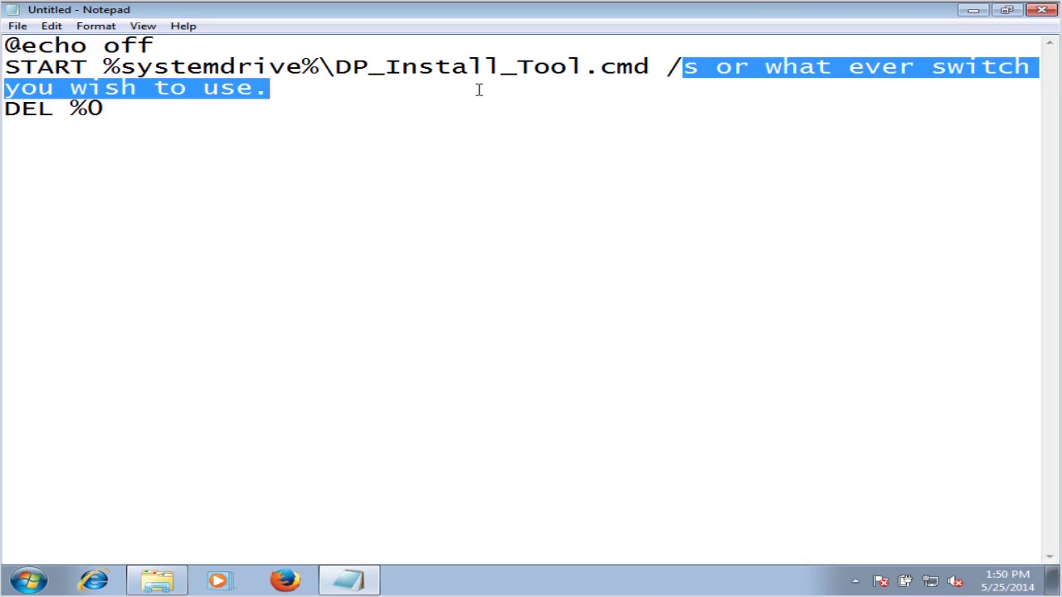
type("KR")
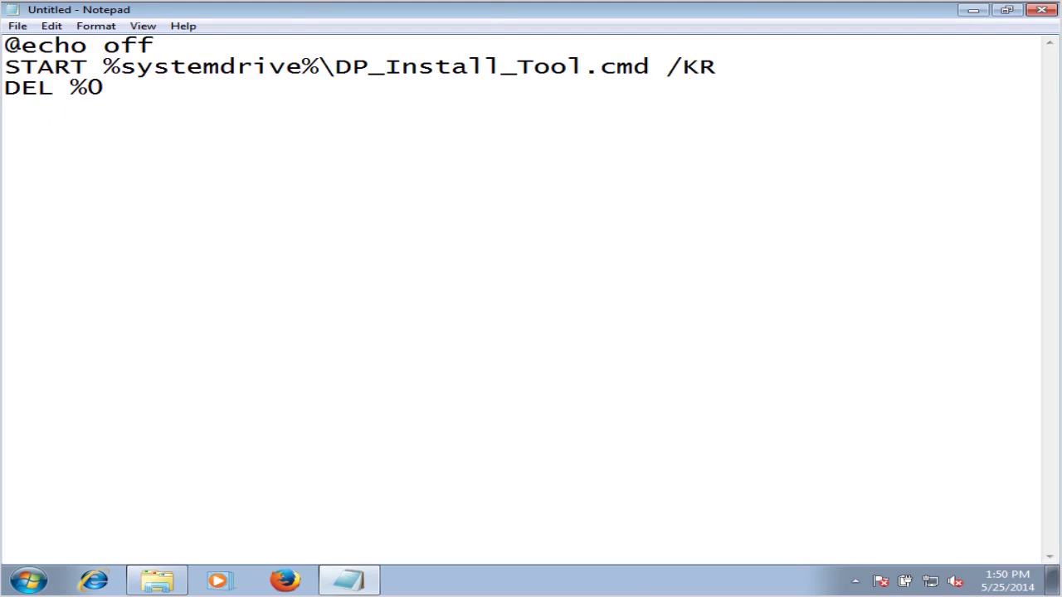
left_click(324, 66)
type("\\")
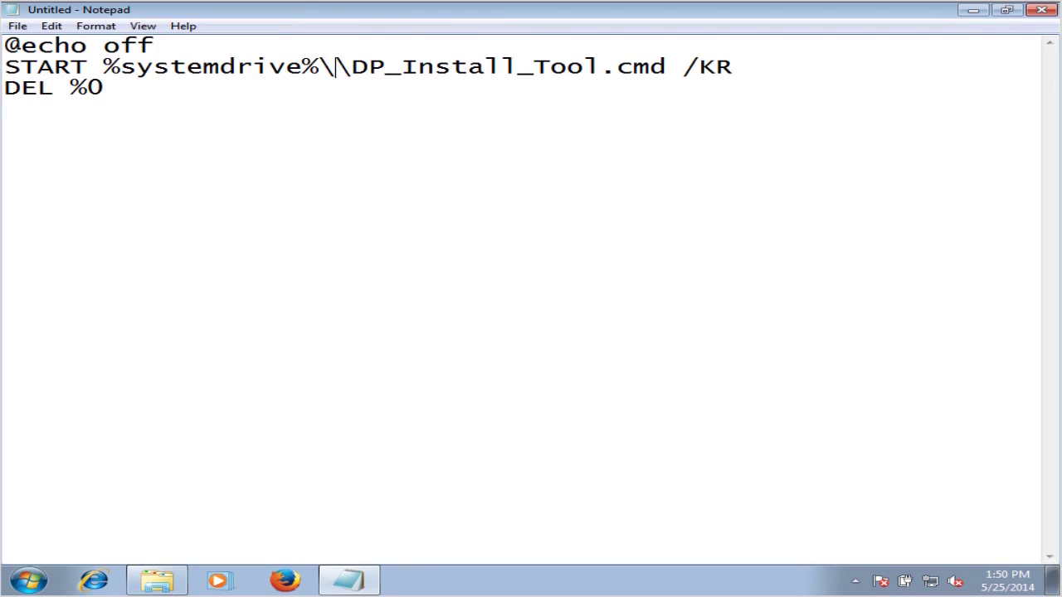
type("Drivers")
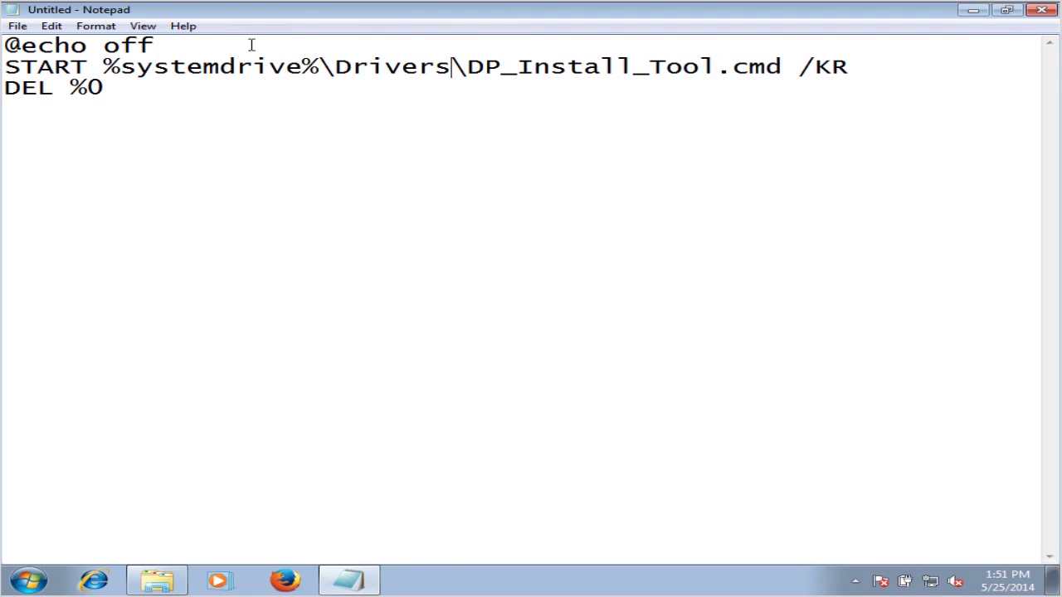
Begin saving the script under a new name and browse to C:\Windows\Setup as the save location.
left_click(18, 26)
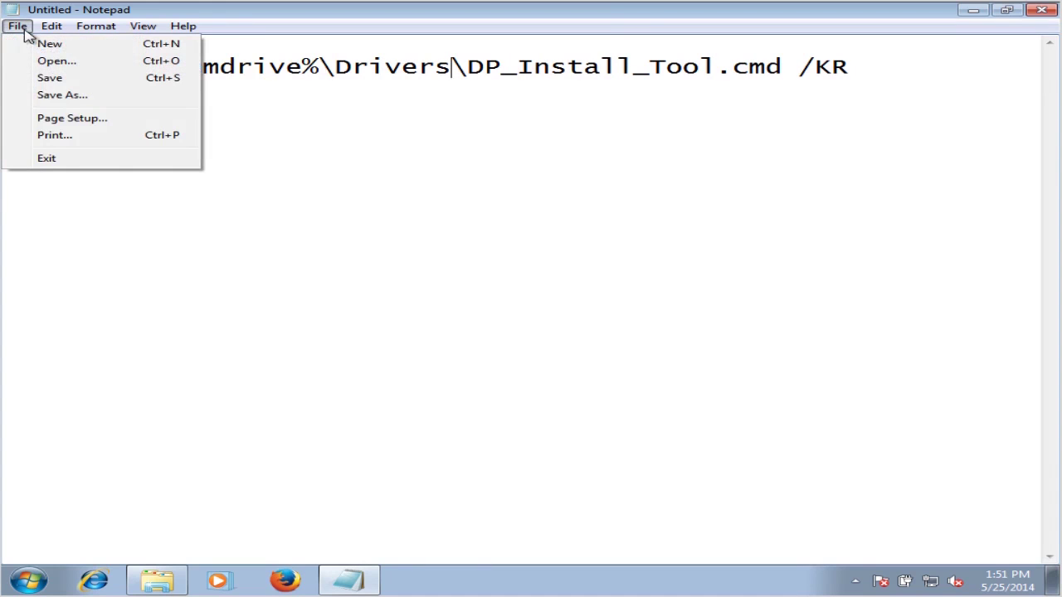
left_click(47, 96)
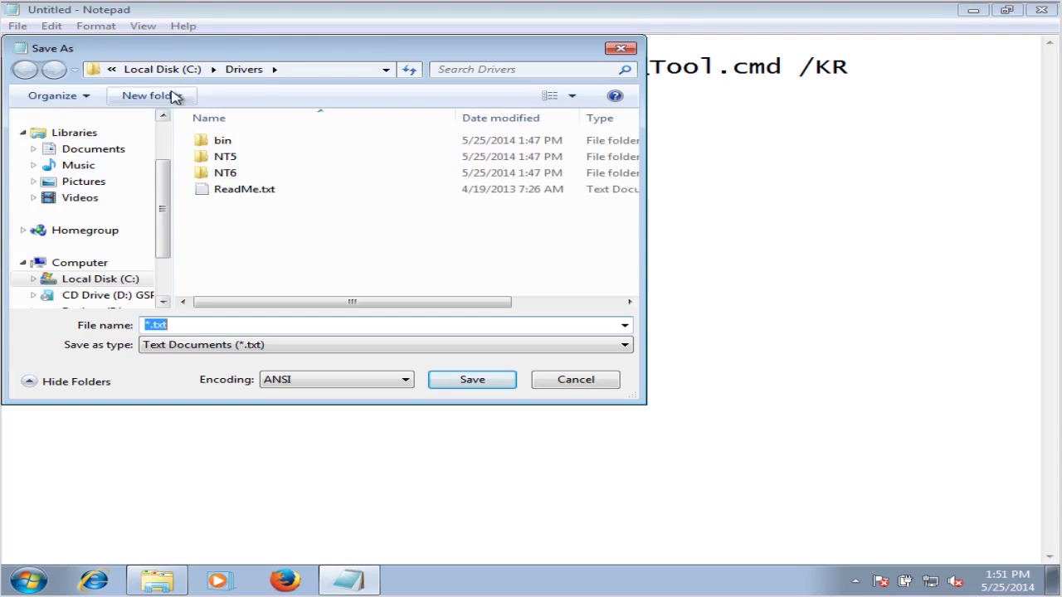
left_click(195, 70)
left_click(239, 224)
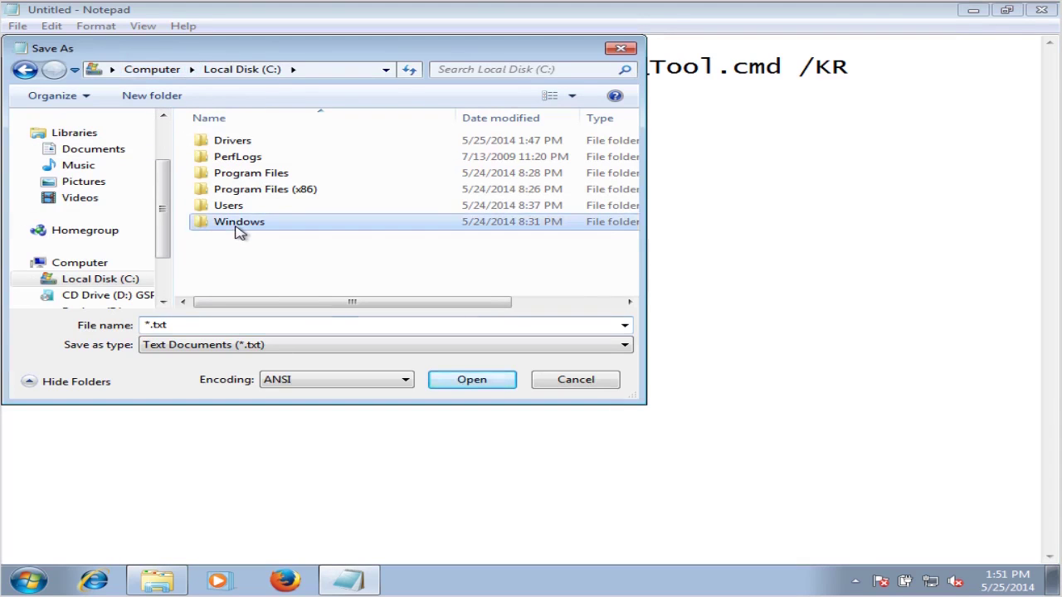
double_click(238, 232)
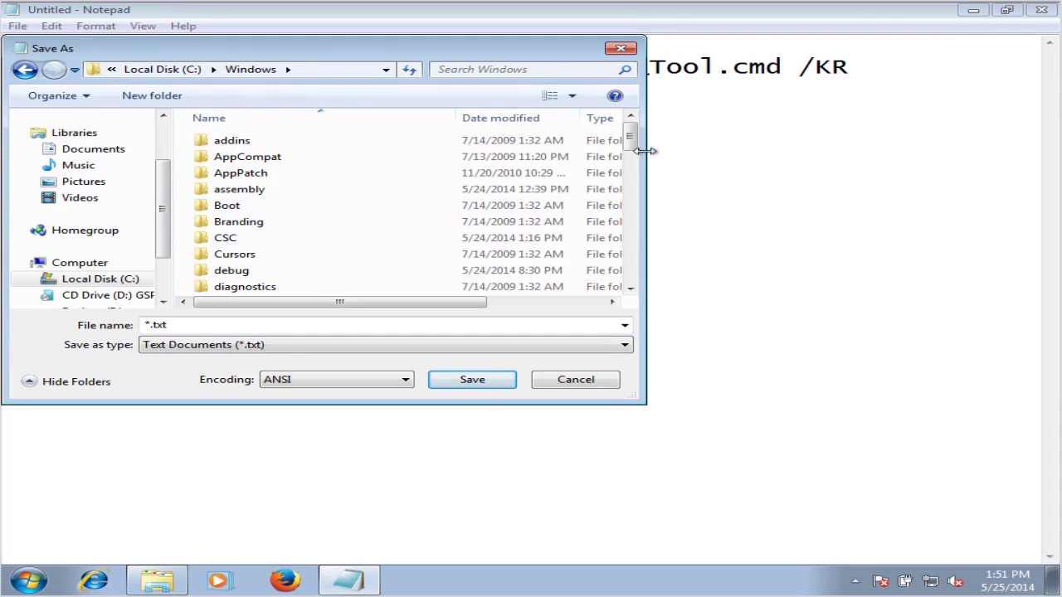
left_click_drag(635, 137, 631, 227)
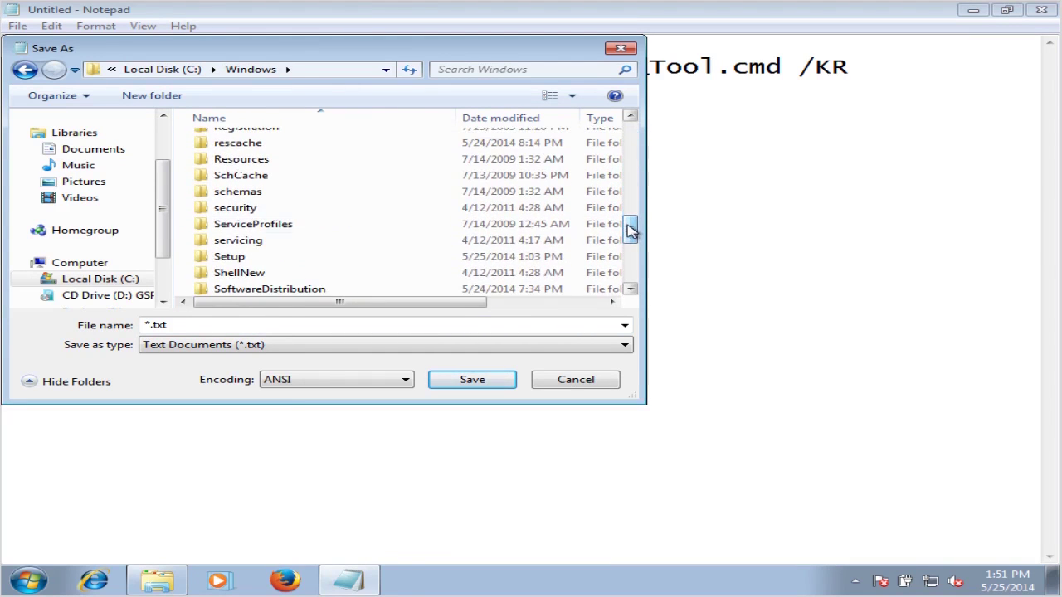
double_click(236, 263)
Create a folder named Scripts inside C:\Windows\Setup and open it as the save location.
right_click(237, 184)
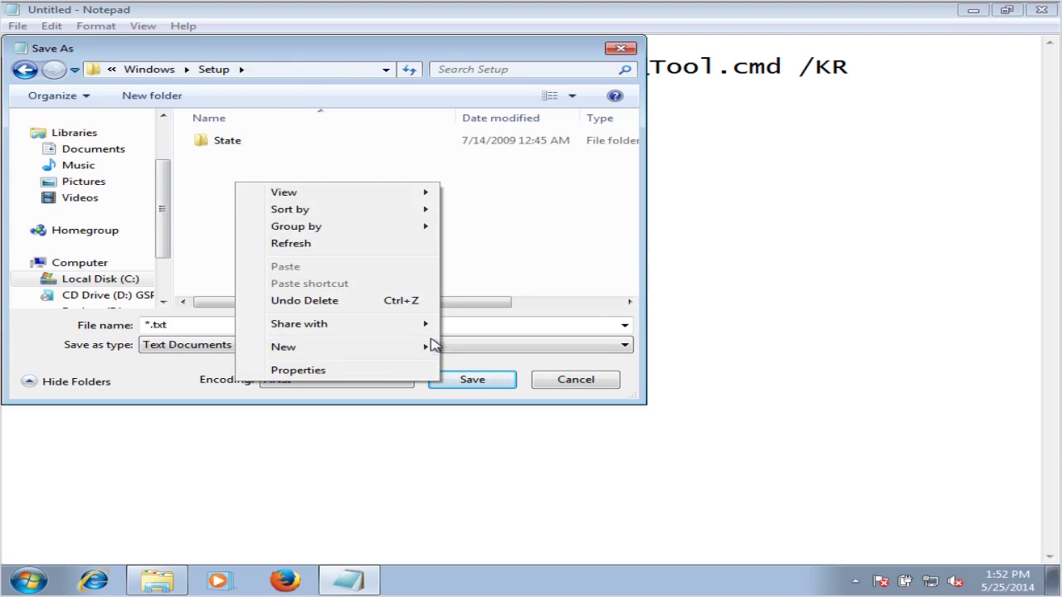
mouse_move(404, 349)
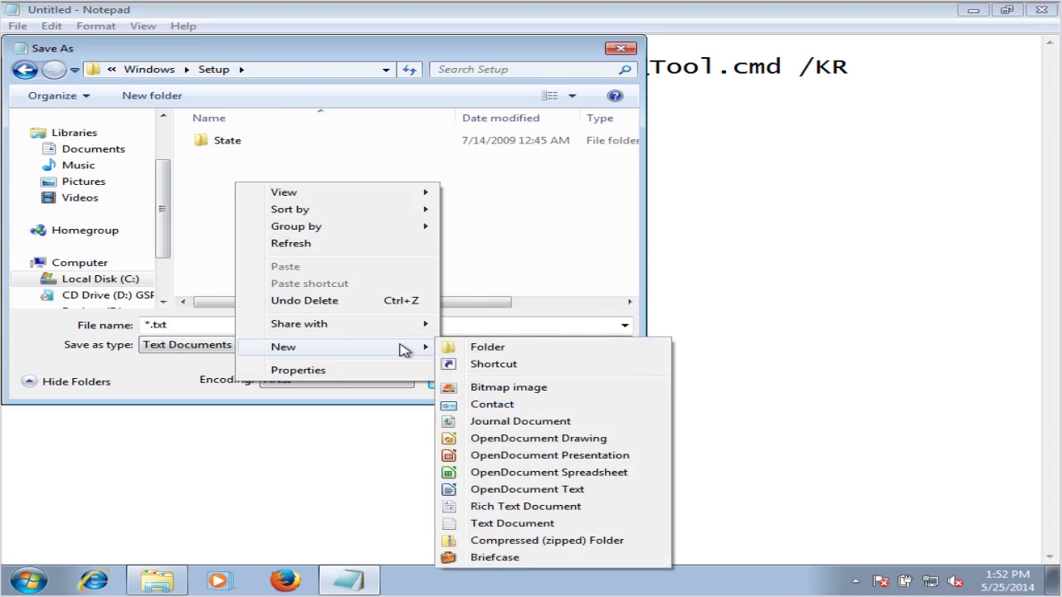
left_click(473, 349)
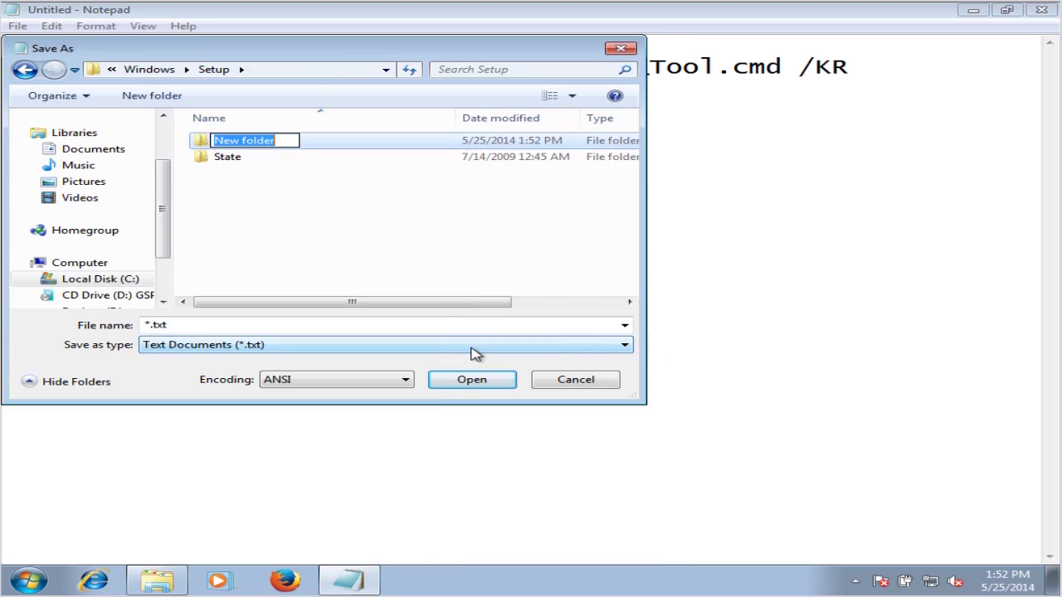
type("Scripts")
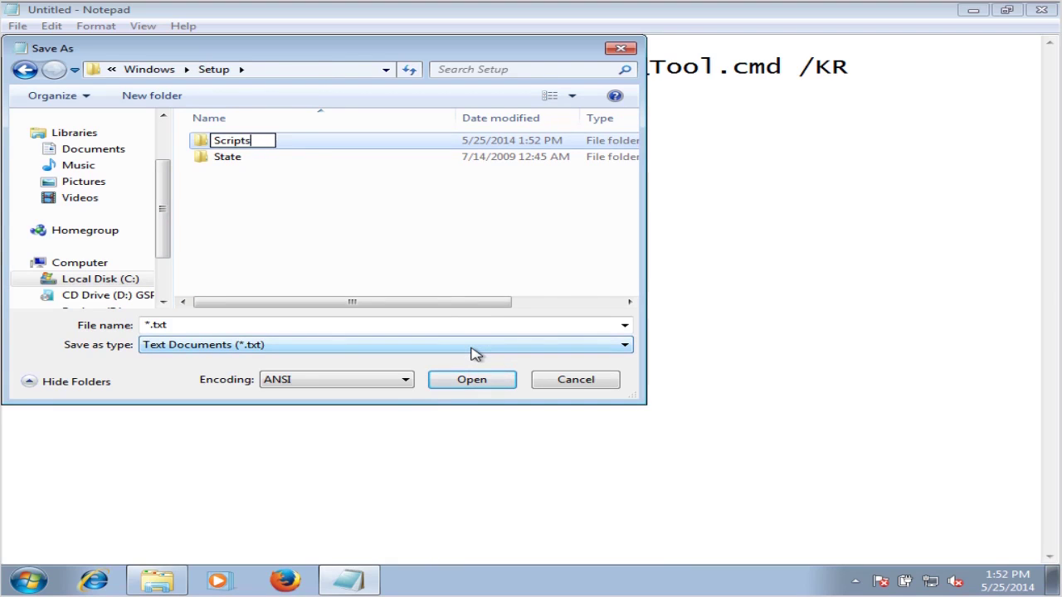
key("Return")
key("Return")
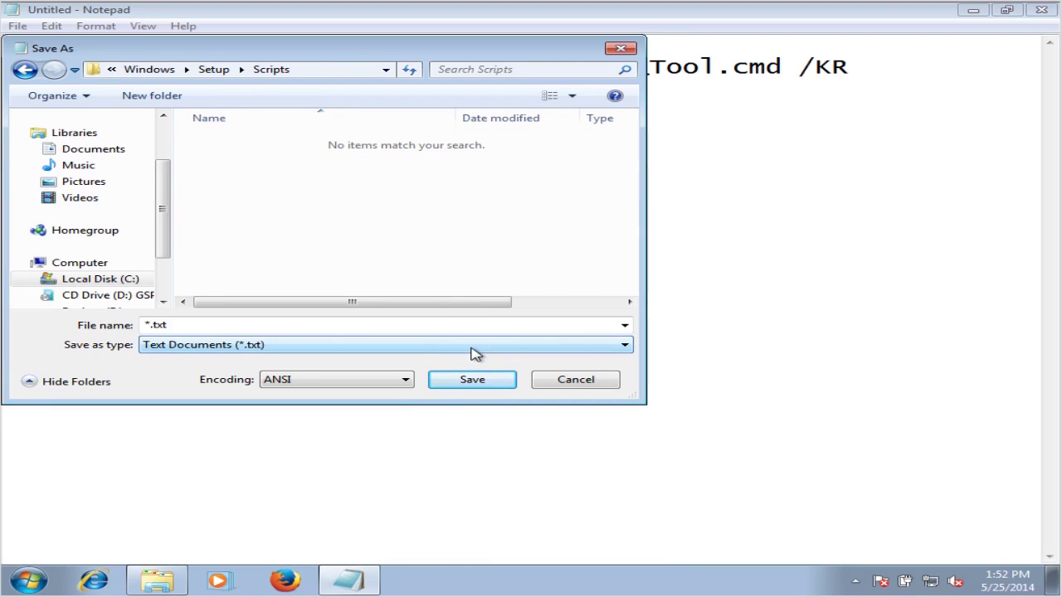
Save the script as setupcomplete.cmd in the Scripts folder with the file type All Files (*.*).
left_click(458, 345)
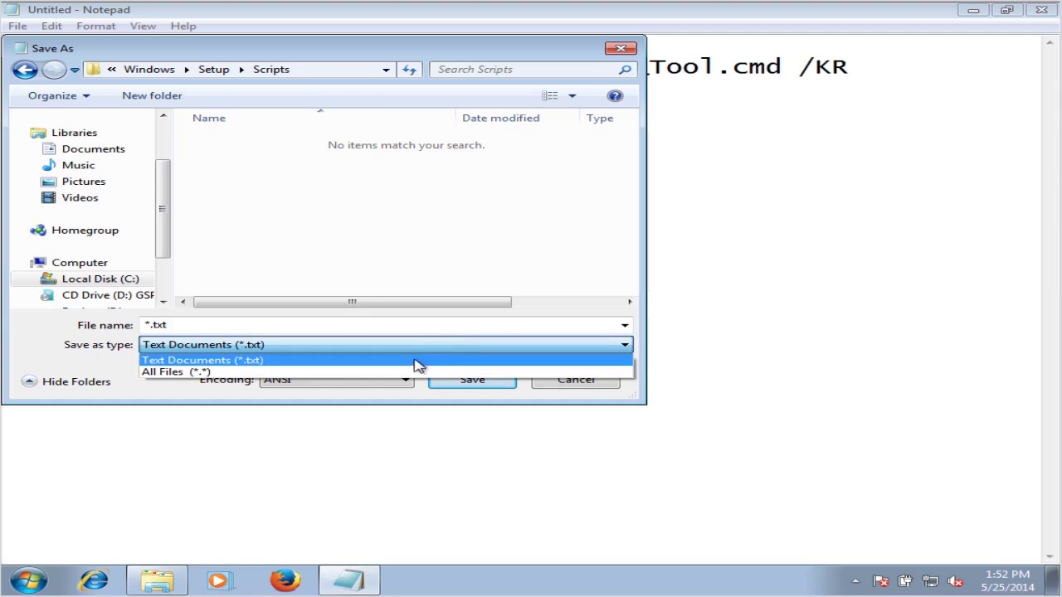
left_click(380, 371)
left_click(339, 327)
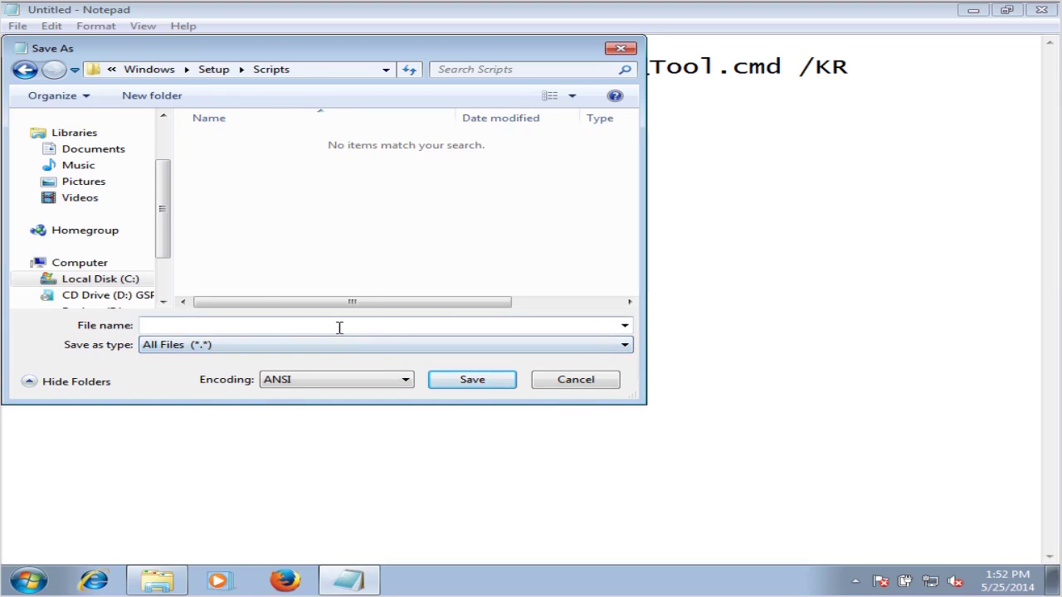
type("setupcomplete.cmd")
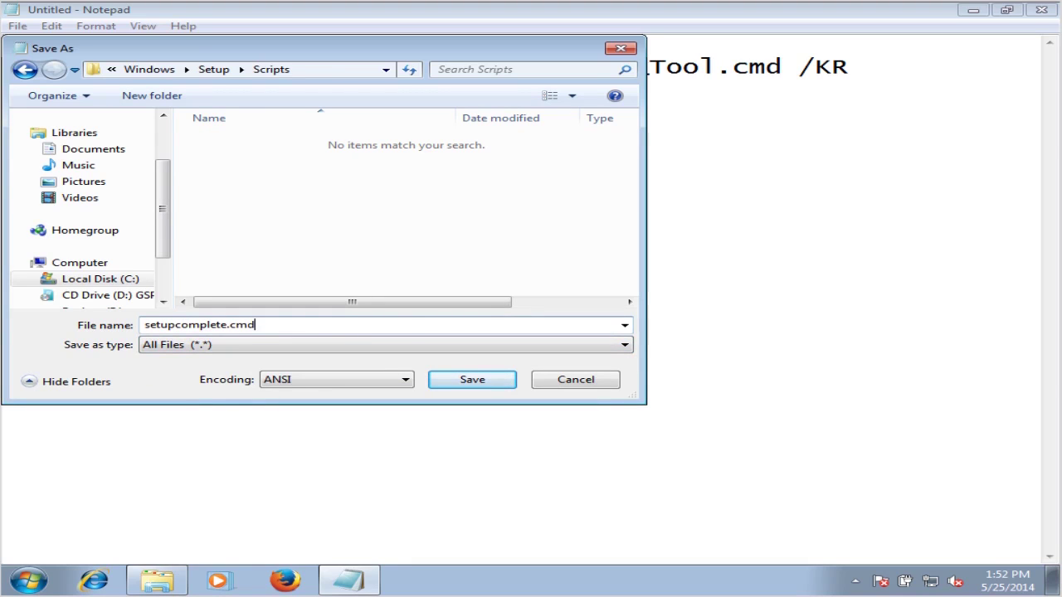
left_click(473, 380)
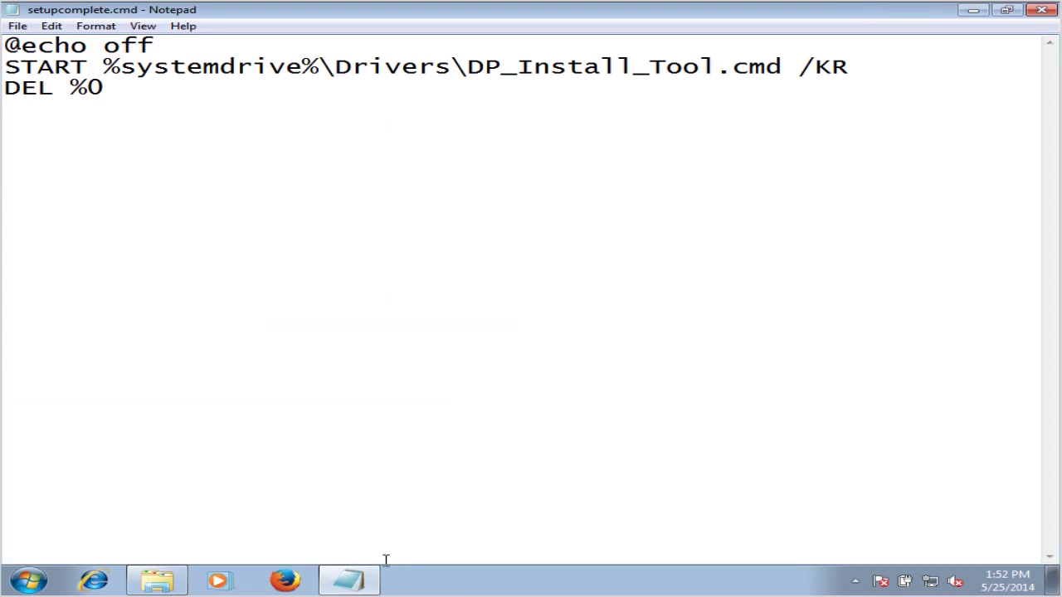
Close the saved script and the Drivers folder window.
left_click(1041, 9)
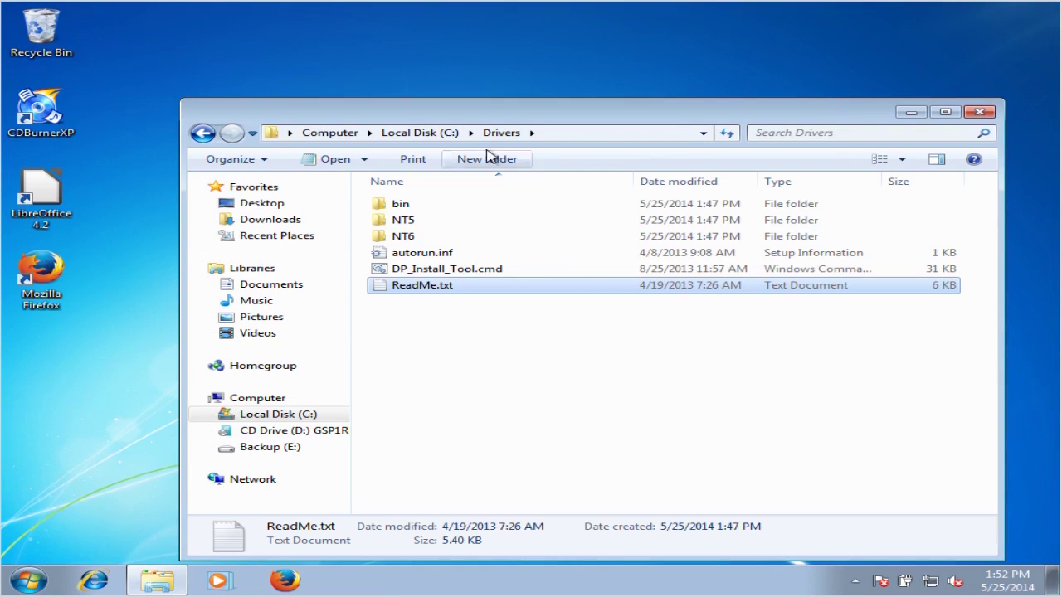
left_click(979, 113)
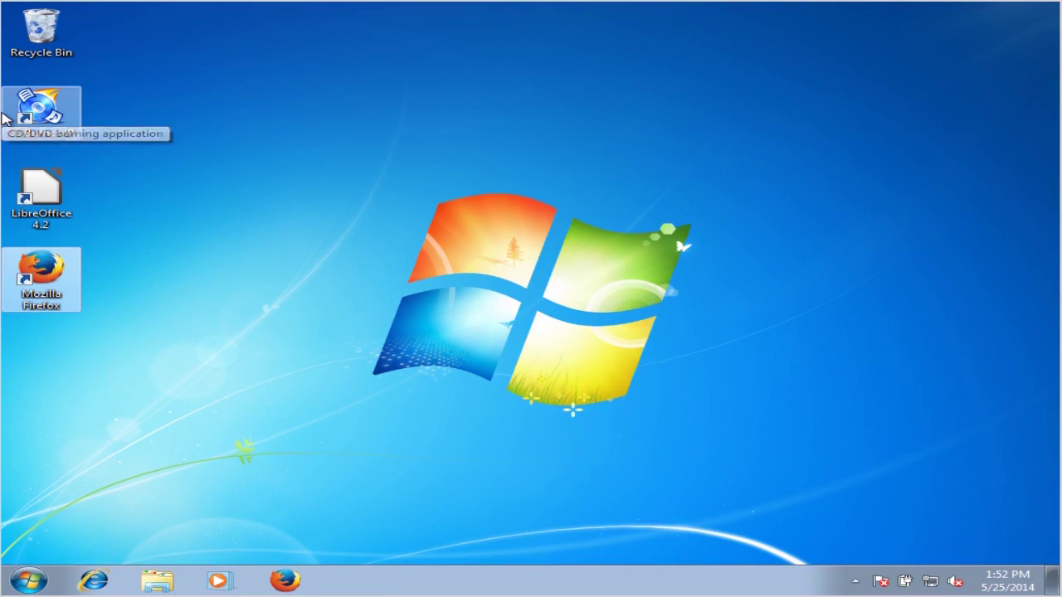